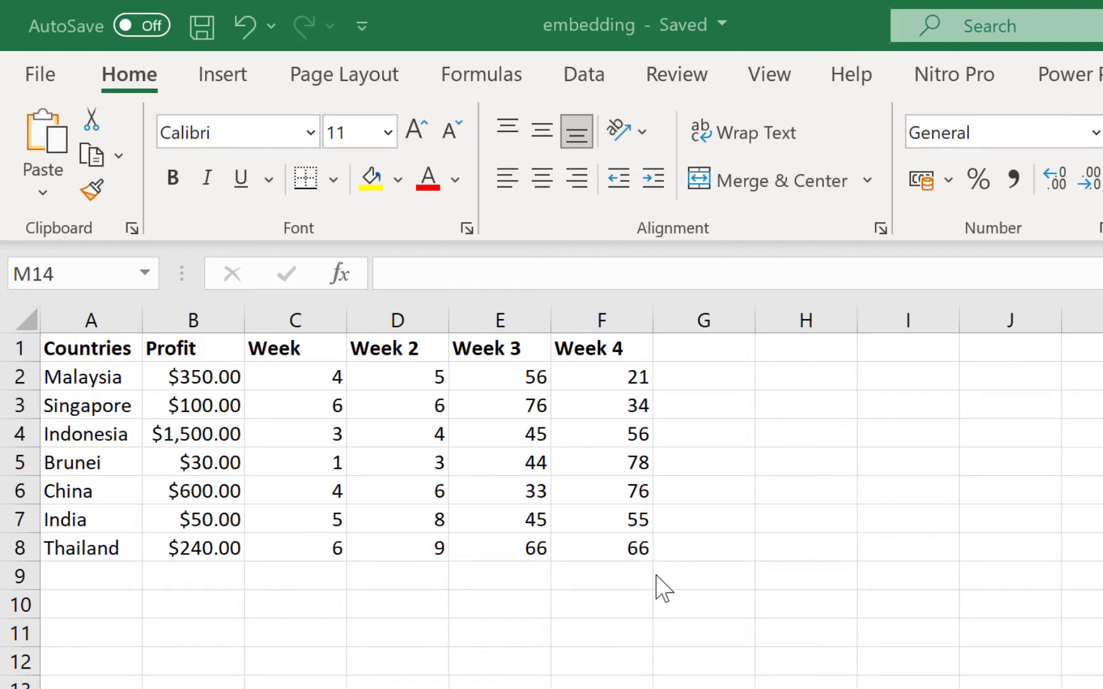
Copy the countries, profit and weekly data in range A1:F8 of the embedding workbook
click(682, 564)
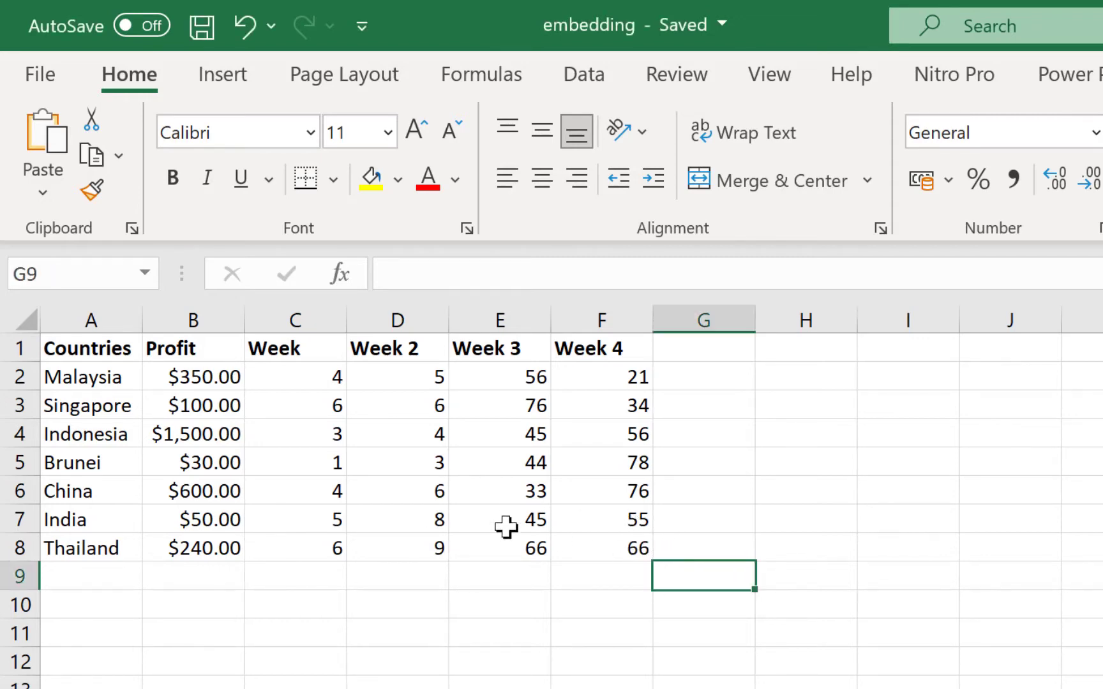
drag(58, 347, 618, 549)
key(ctrl+c)
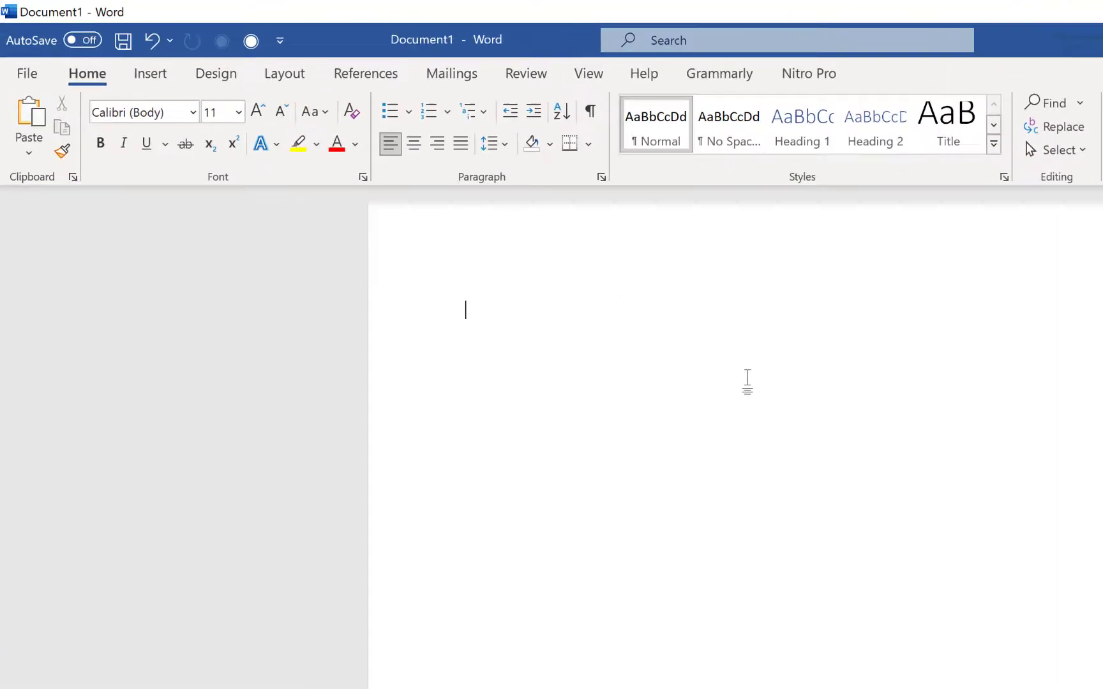
Switch to the blank Word document and insert embedding.xlsx from the Documents folder as an object linked to its file
click(152, 74)
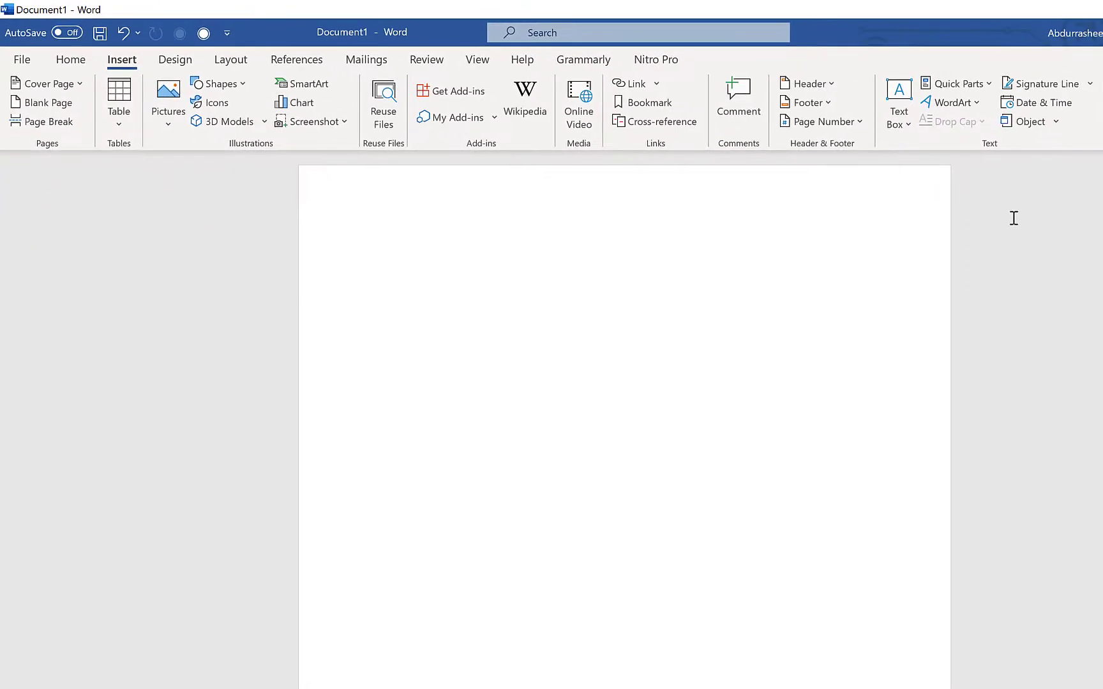
click(1057, 121)
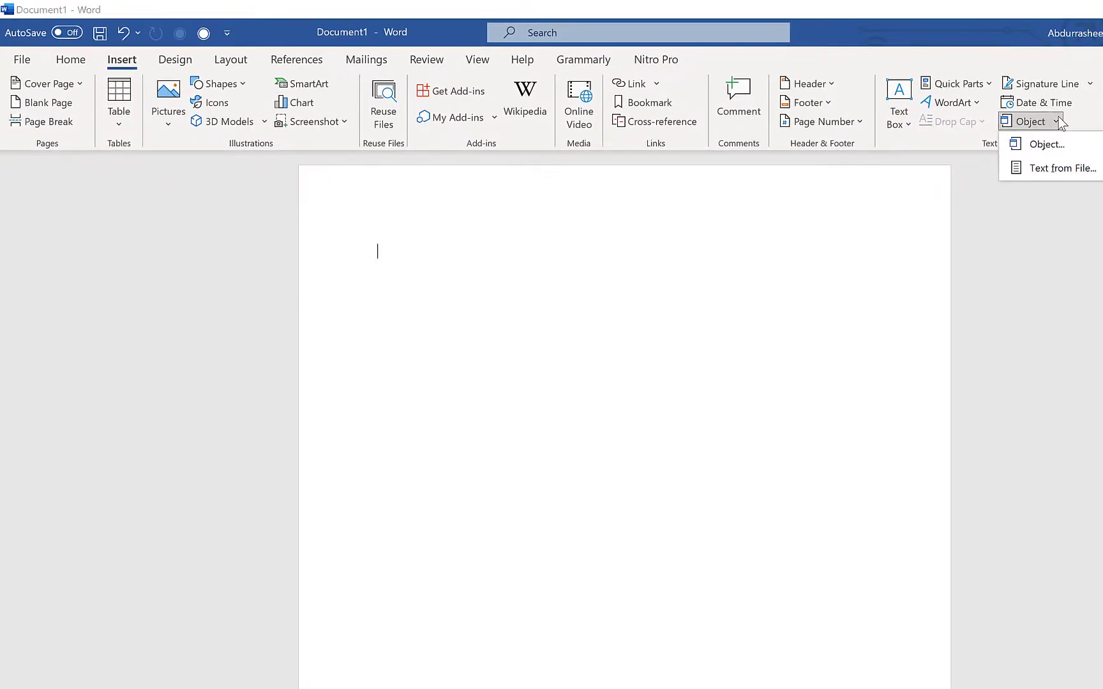
click(1042, 146)
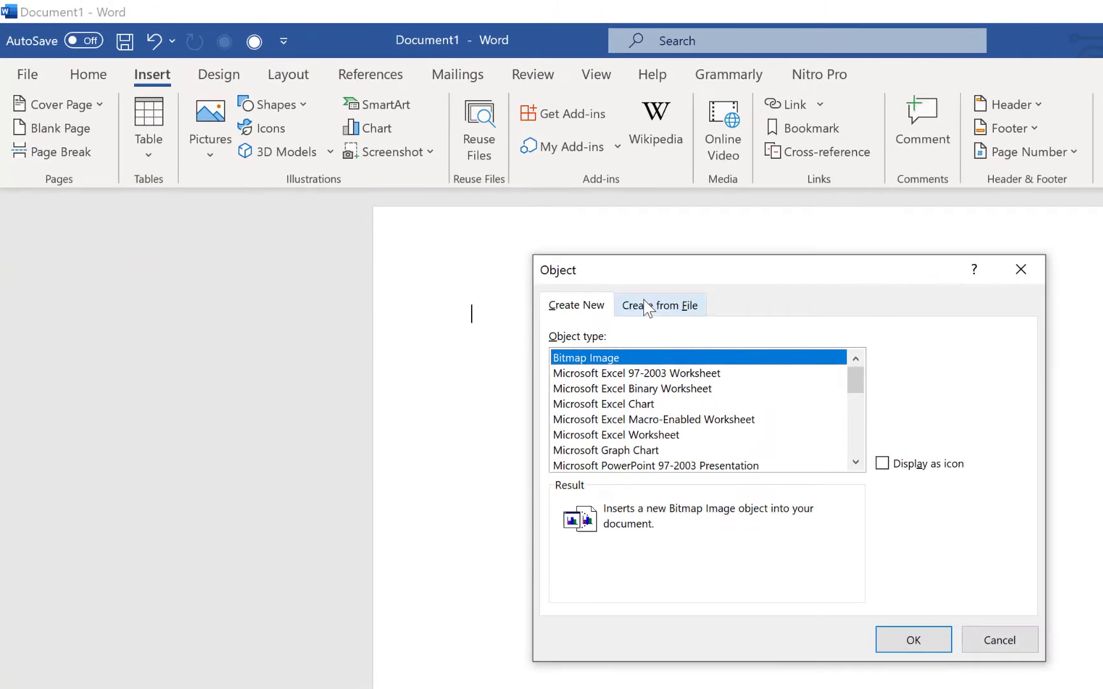
click(664, 306)
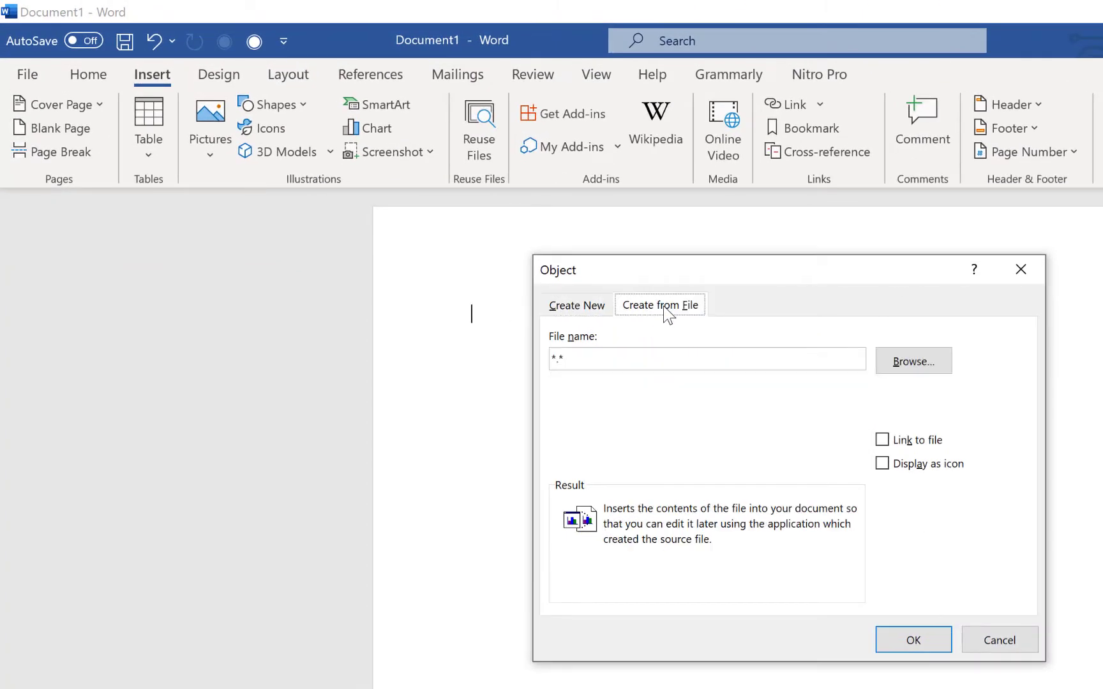
click(915, 359)
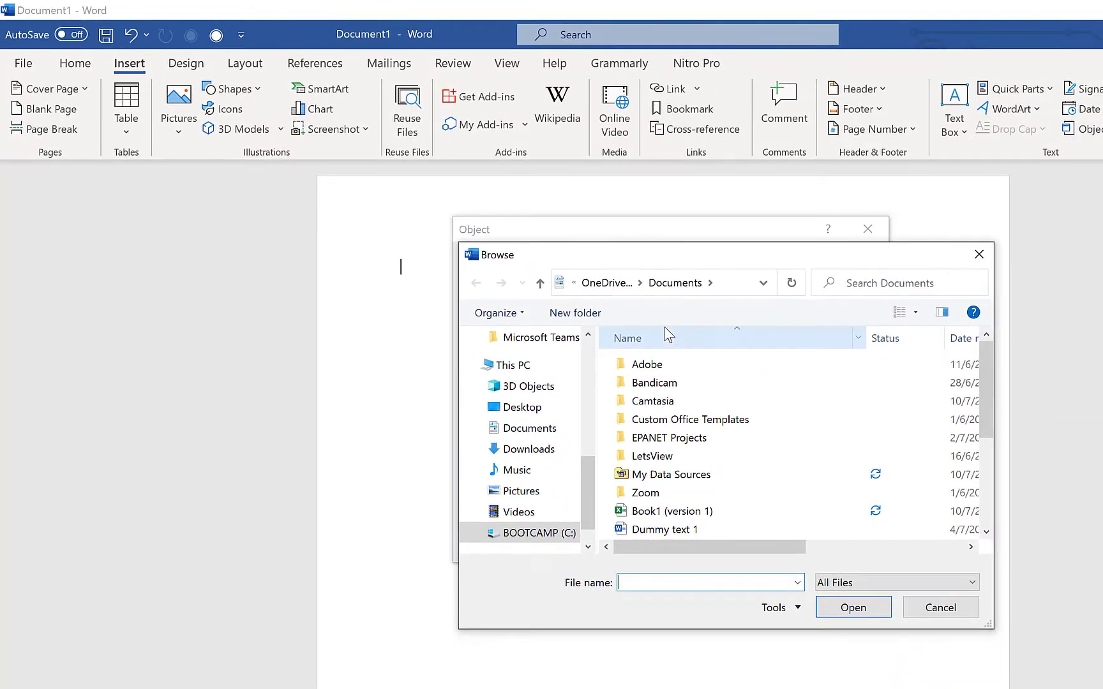
scroll(702, 511, down, 3)
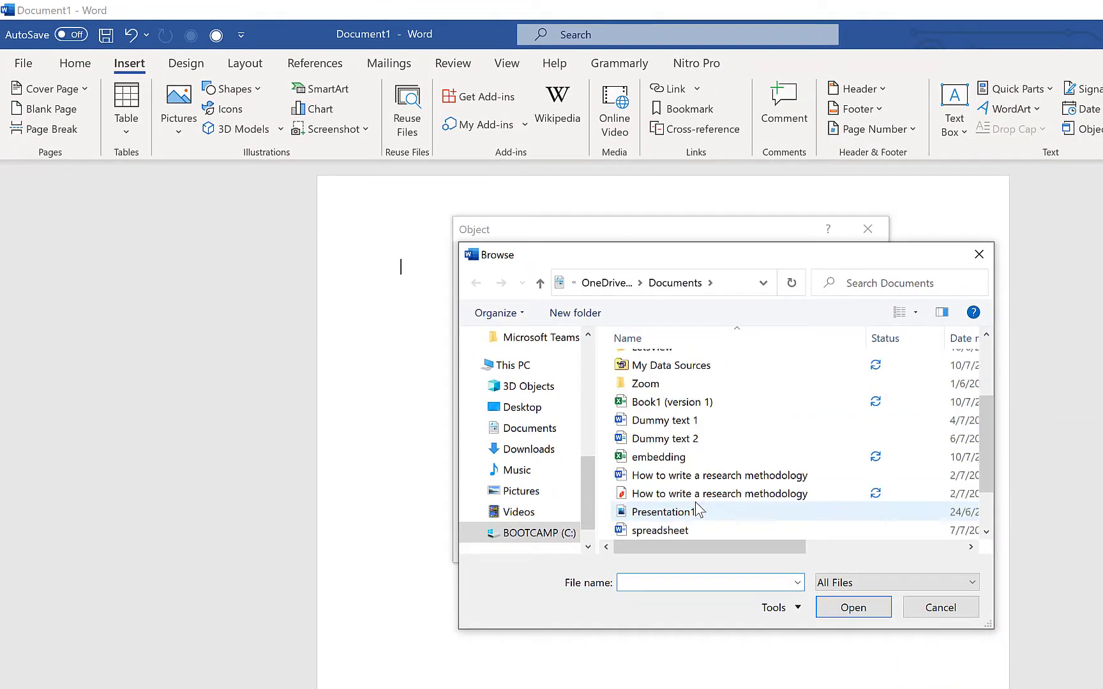
click(661, 402)
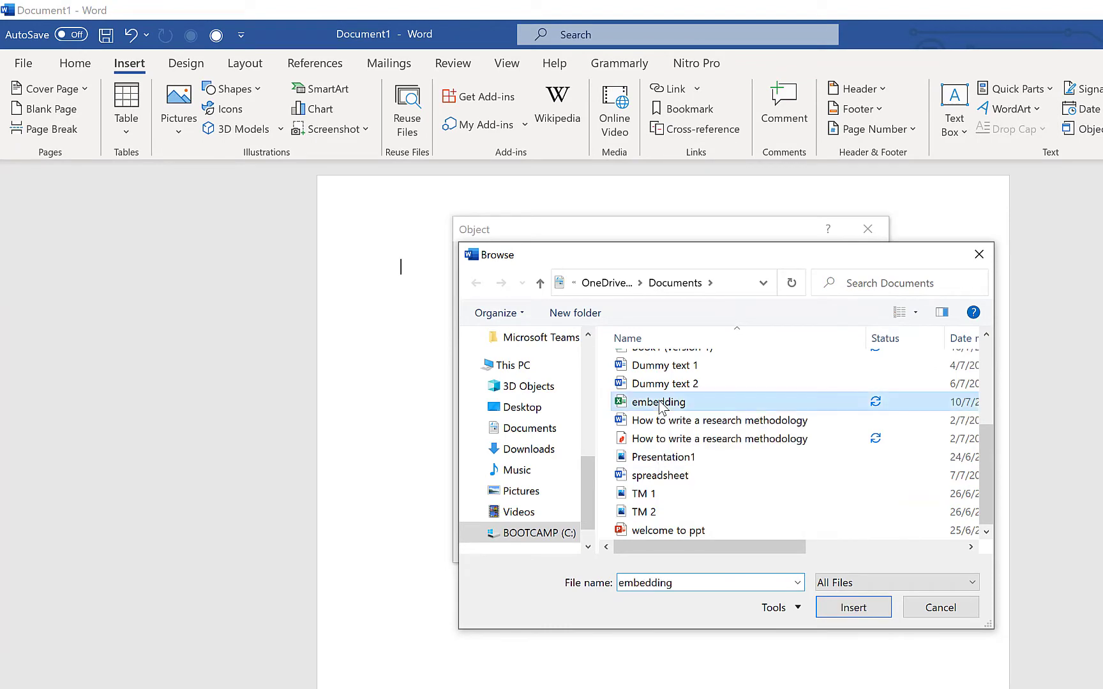
click(843, 603)
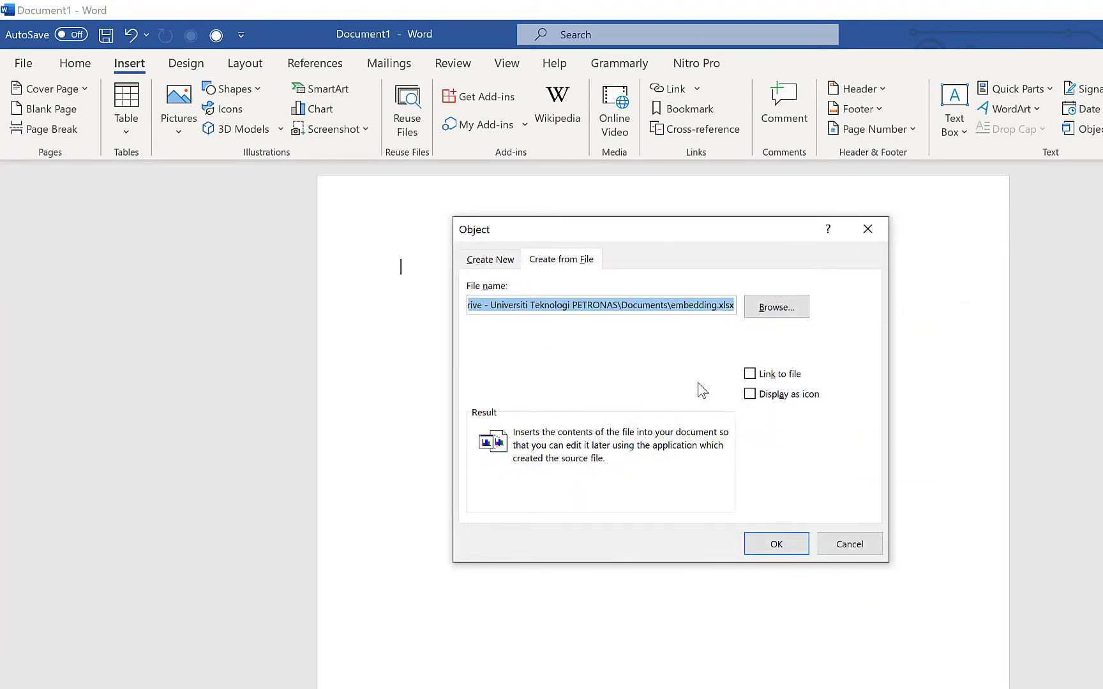
click(751, 376)
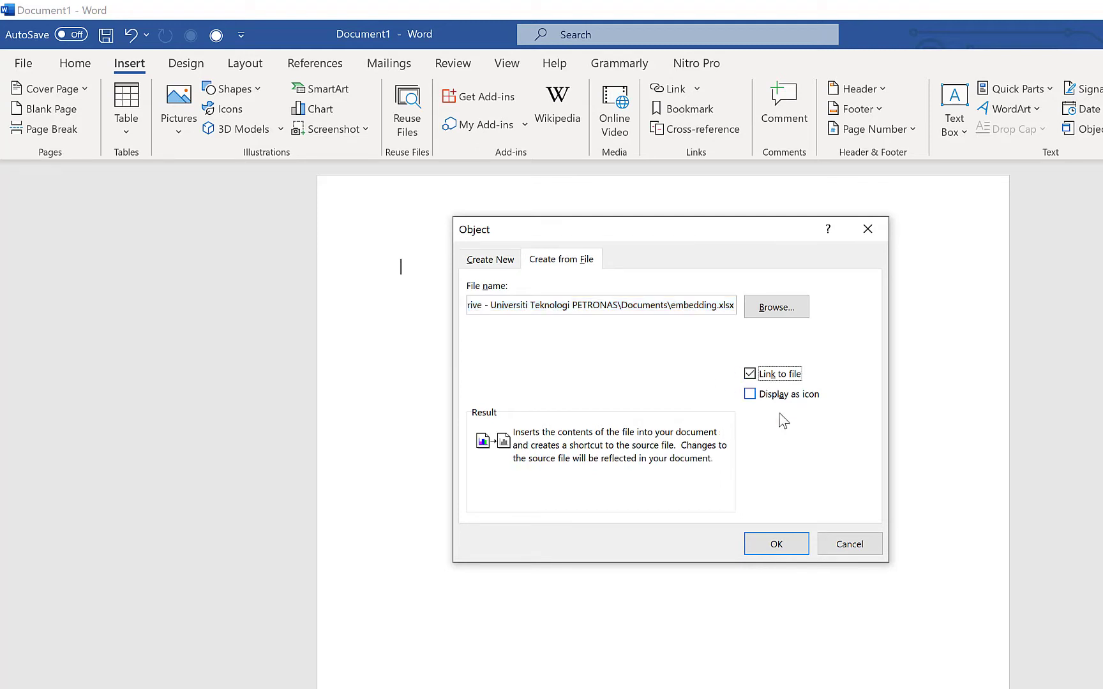
click(772, 544)
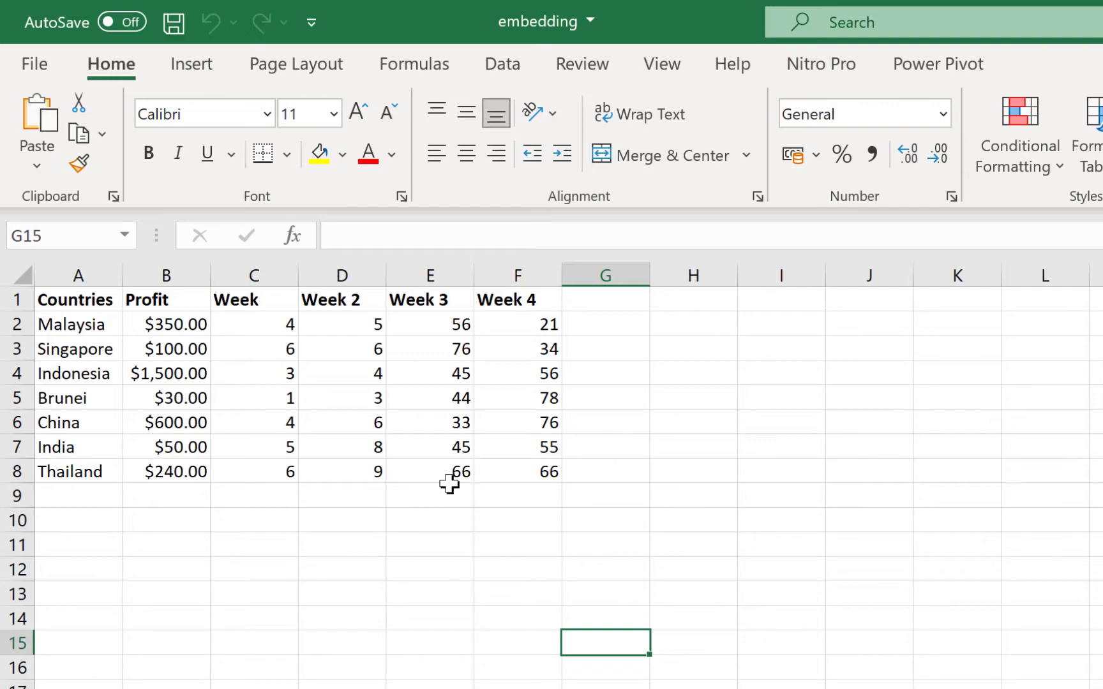
In the embedding workbook, label cell A9 "Total" and sum the Profit column in B9 with AutoSum
click(185, 501)
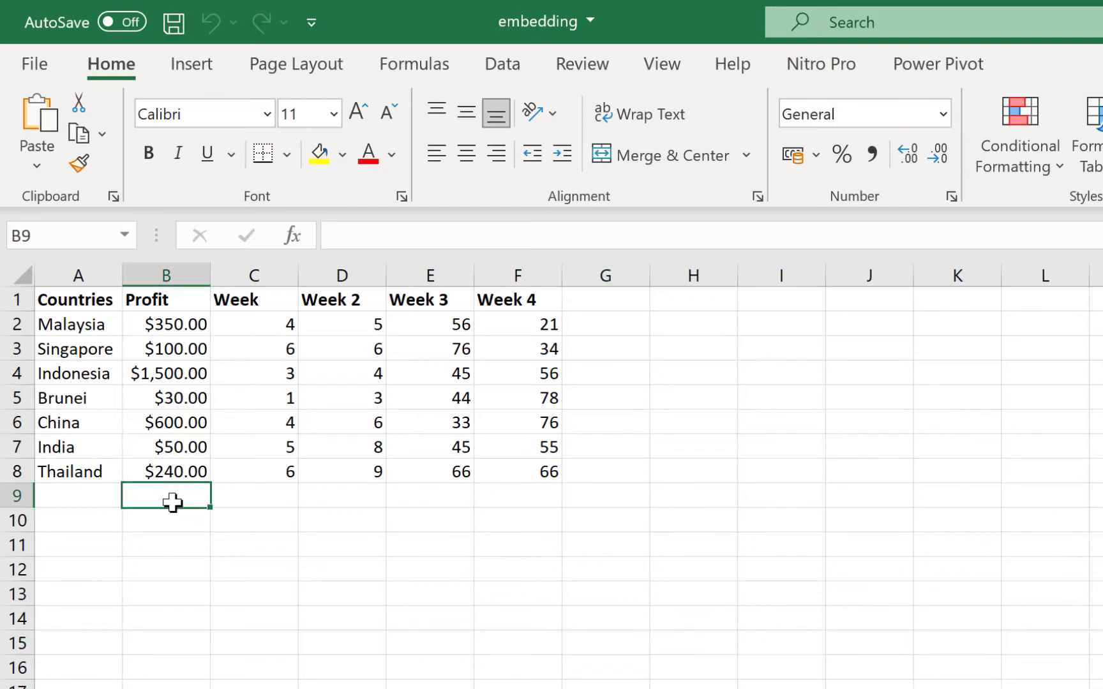
click(89, 495)
text(Total)
key(Tab)
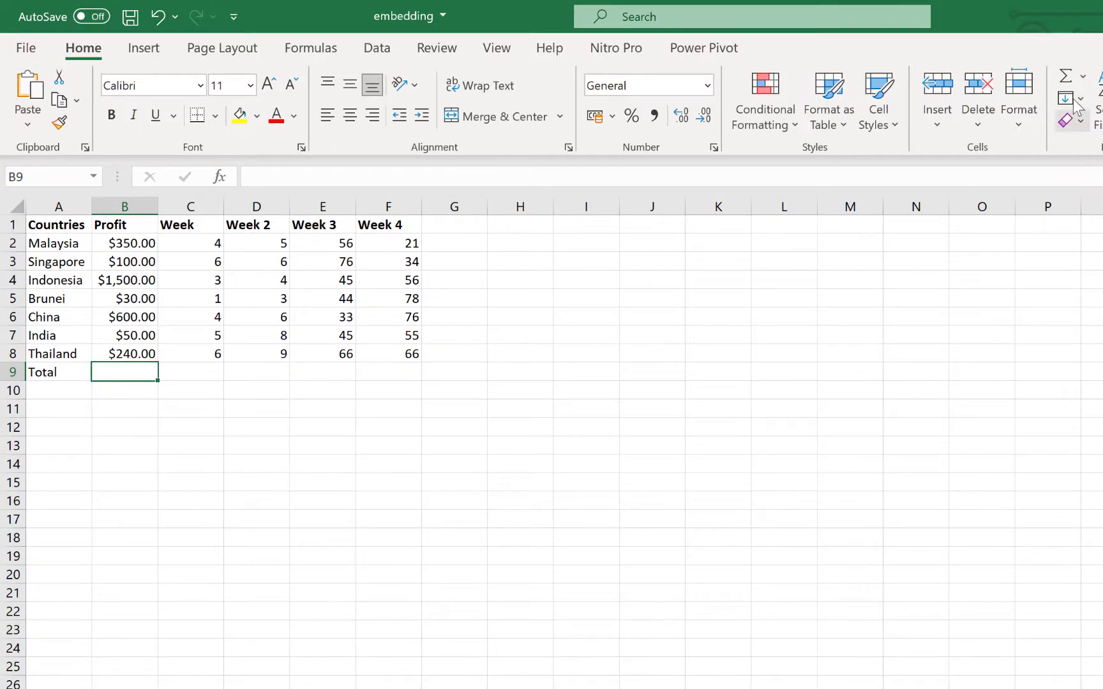
click(1065, 75)
key(Return)
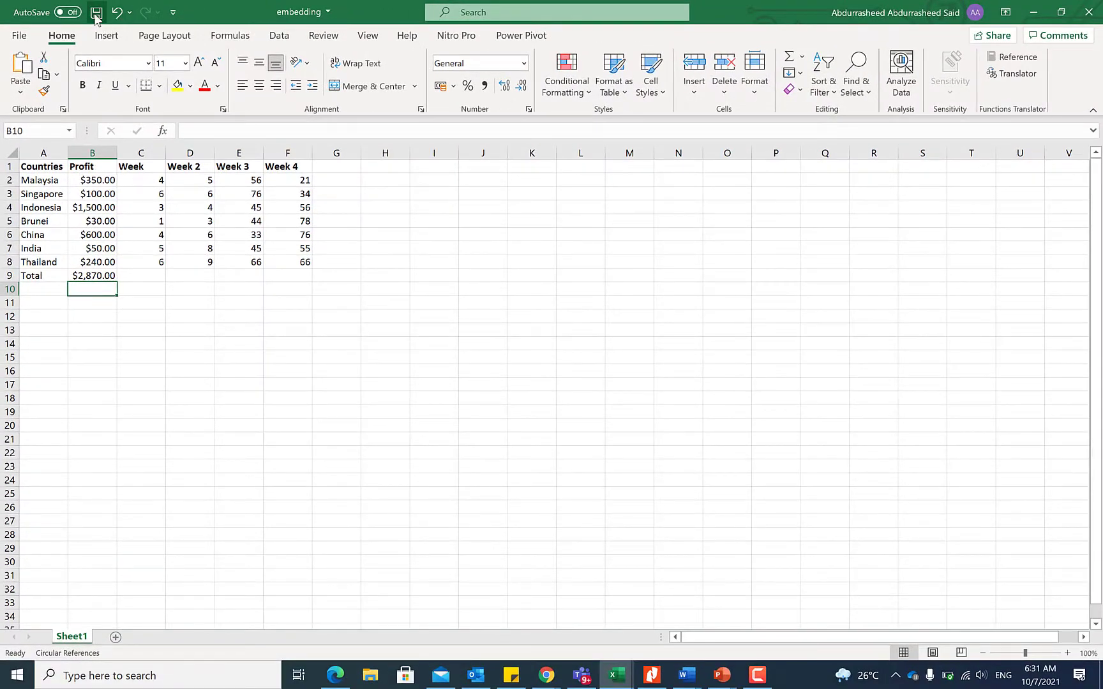
Save and close the embedding workbook, and return to the Word document containing the linked table
click(96, 14)
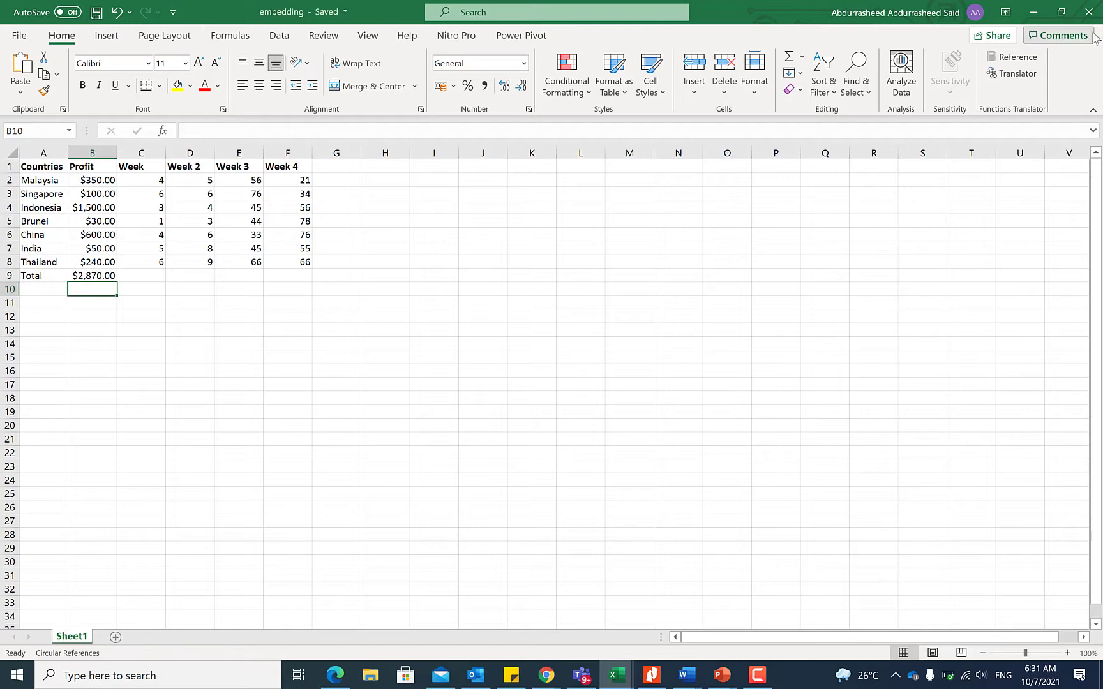
click(1092, 8)
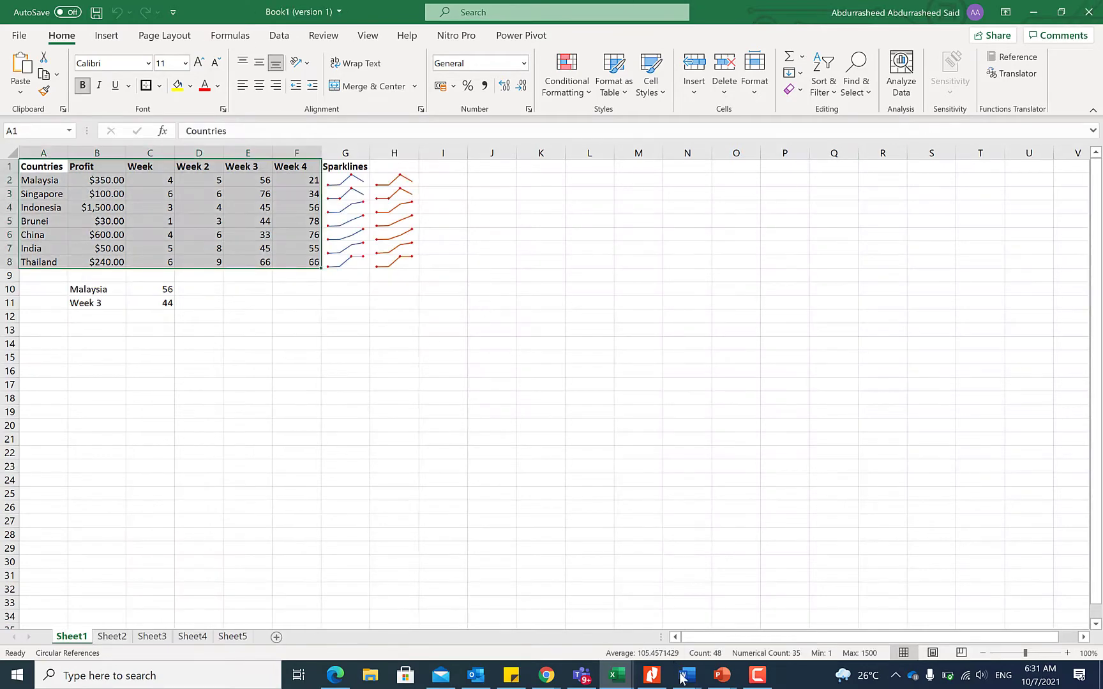
mouse_move(686, 674)
click(763, 622)
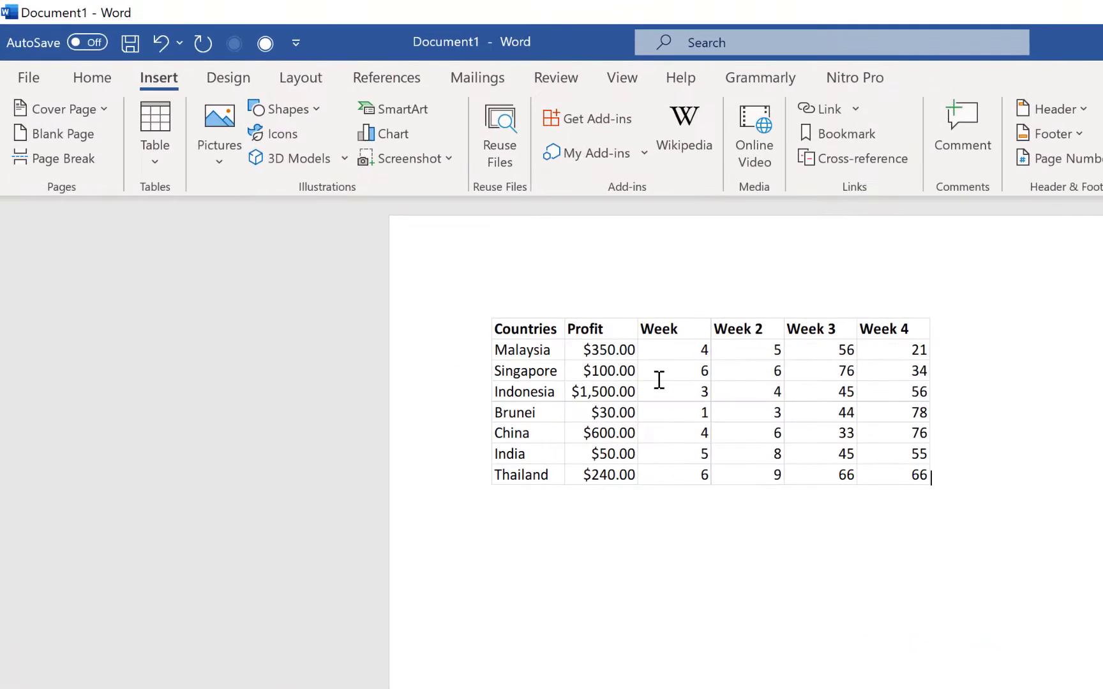
Update the link of the worksheet object in the document
click(671, 386)
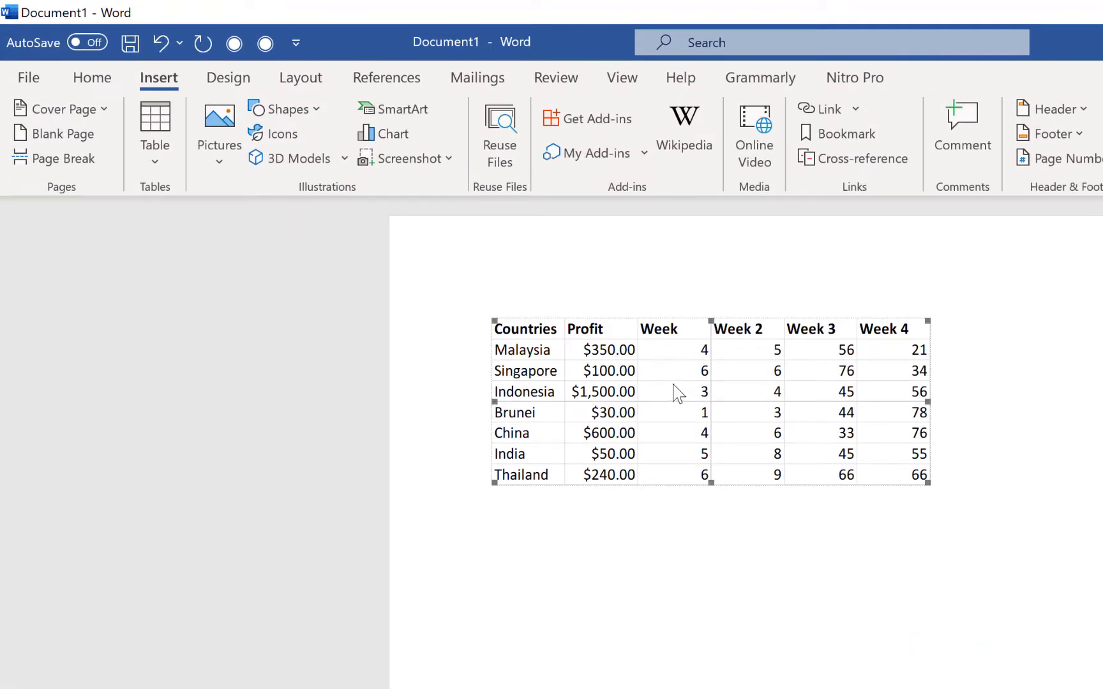
right_click(673, 385)
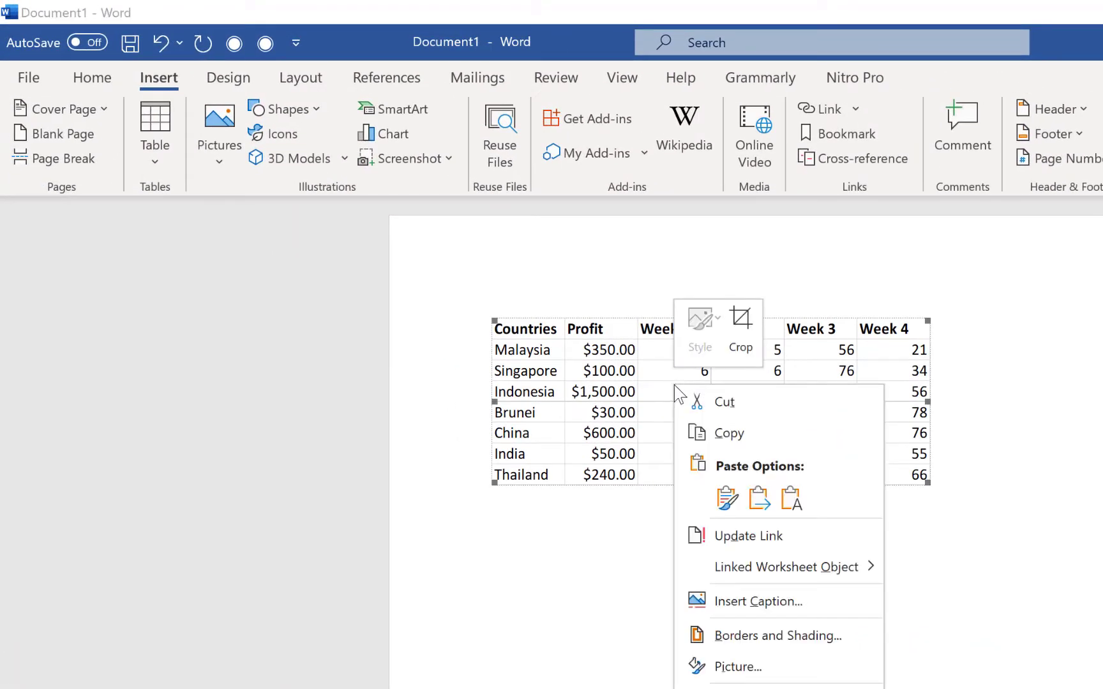
click(714, 532)
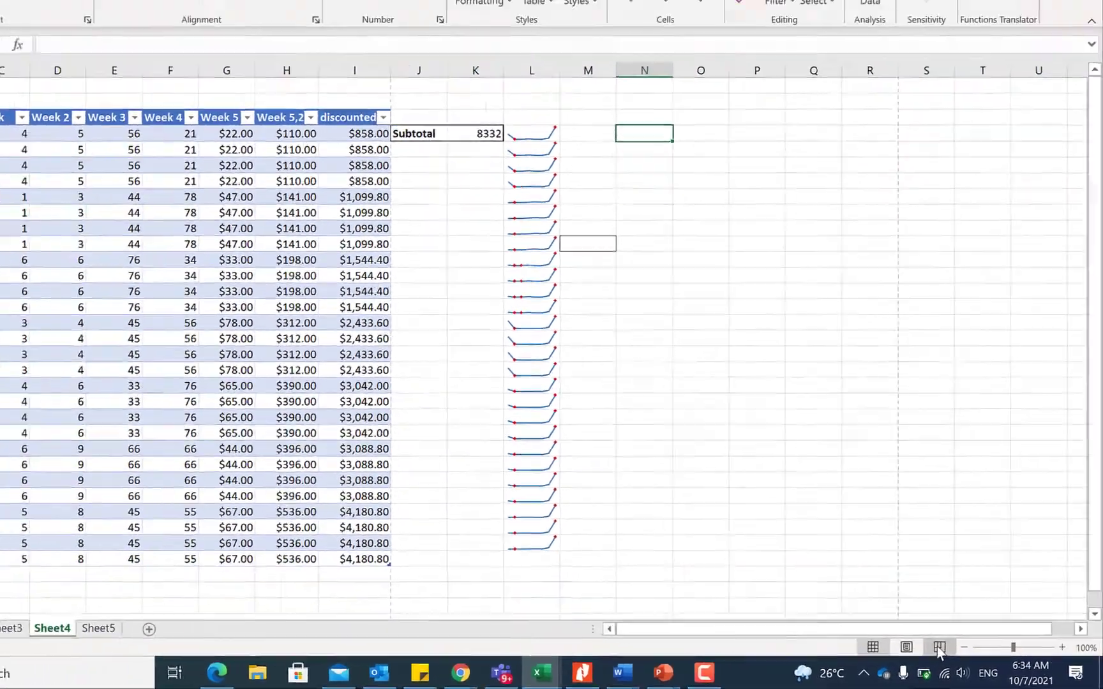
Show Sheet4 of the Book1 (version 1) workbook in Page Break Preview and move the vertical page break to between columns F and G
click(917, 641)
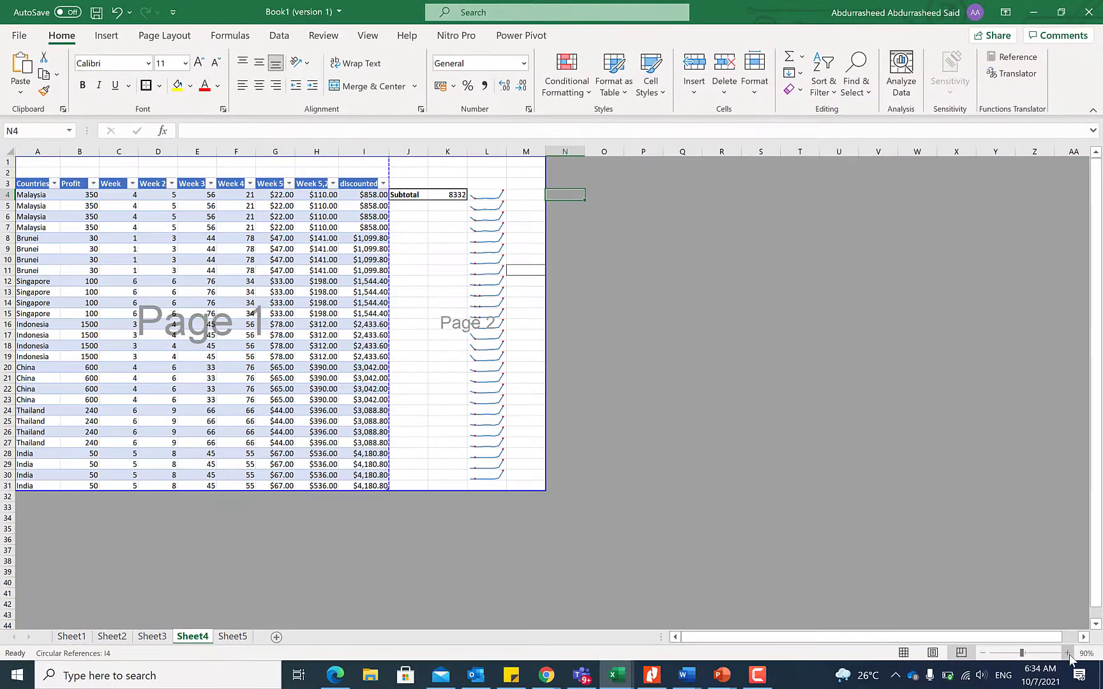
click(1066, 653)
click(1065, 653)
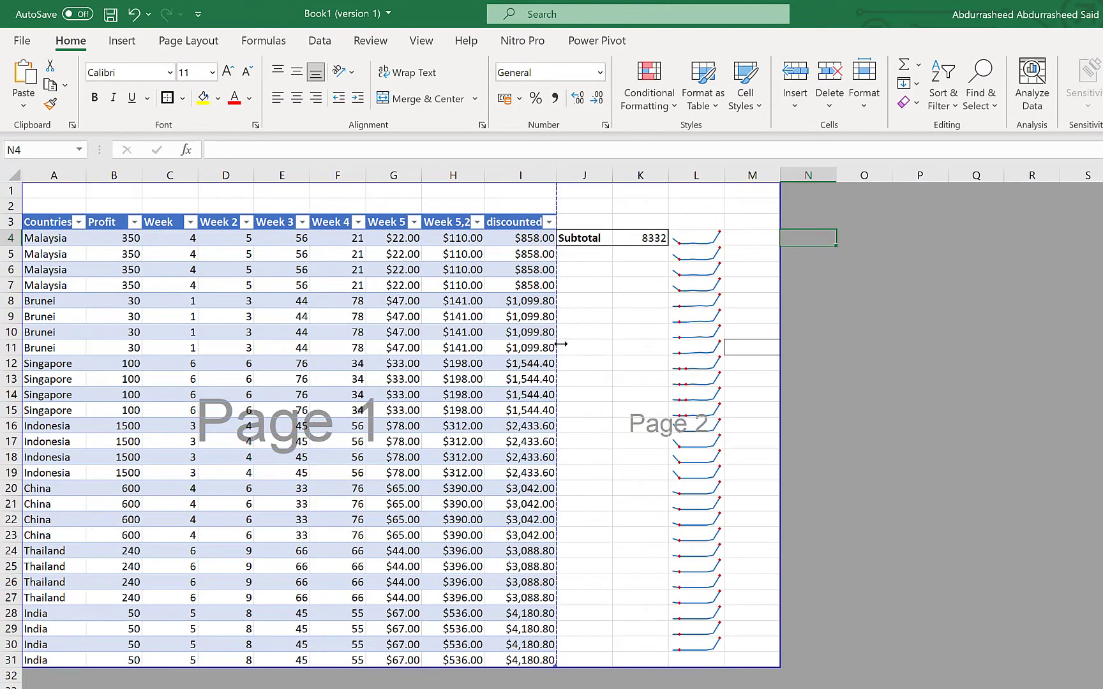
drag(557, 343, 367, 363)
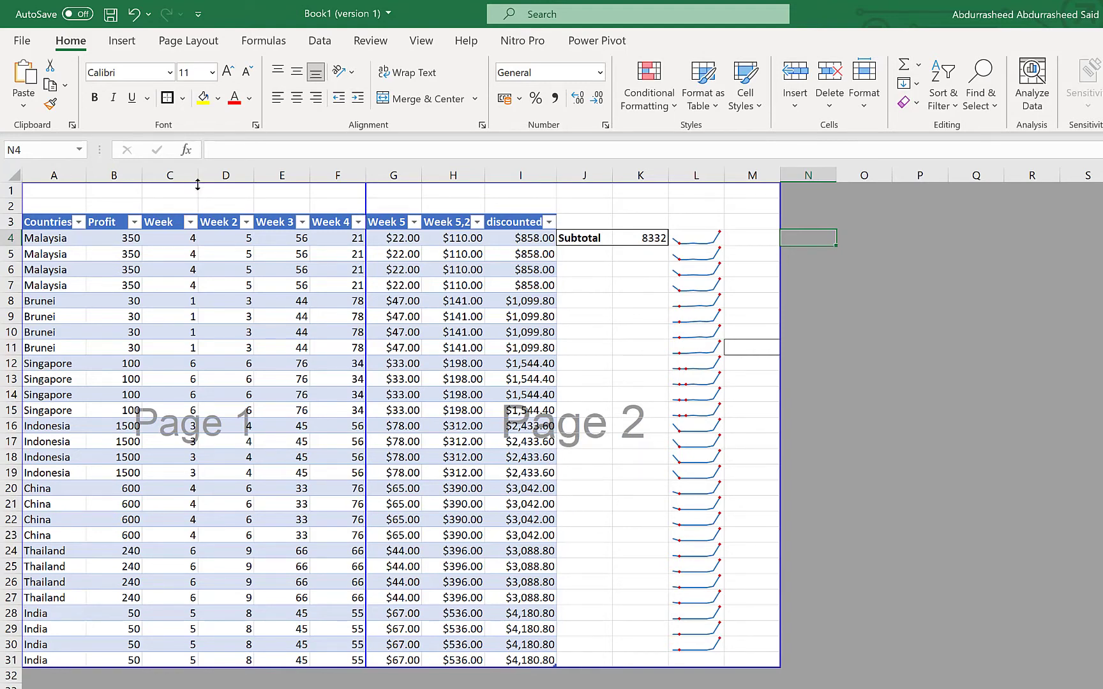
Exclude rows 1 and 2 from the print area and move the vertical page break to the edge of column M, making one page
drag(198, 185, 206, 225)
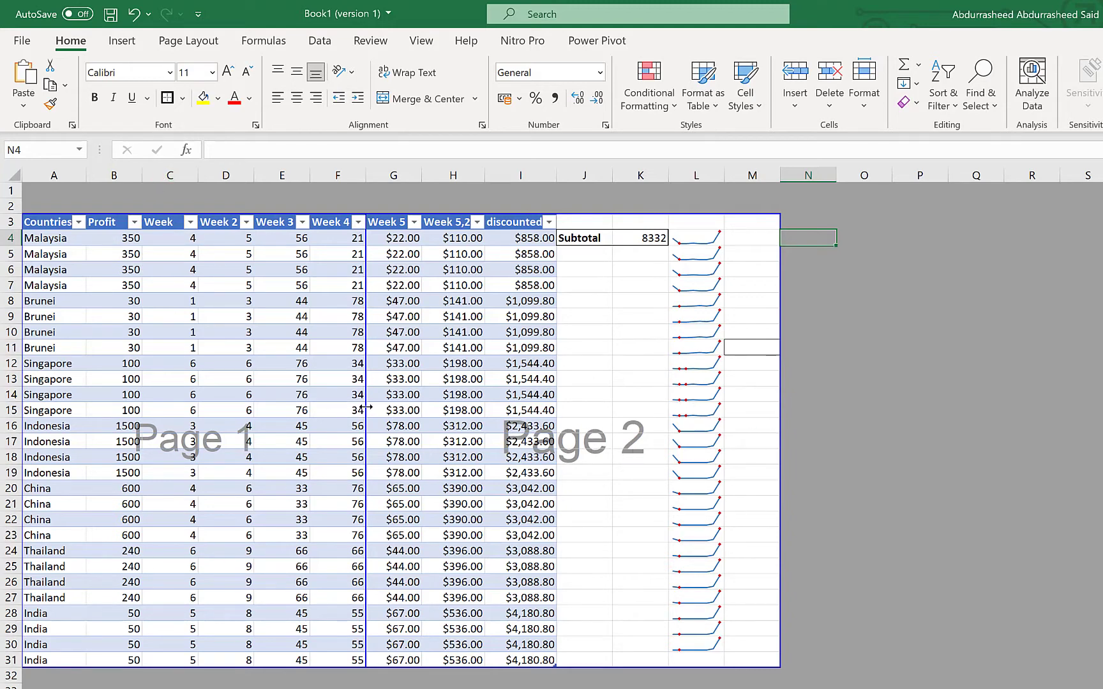
drag(365, 406, 781, 388)
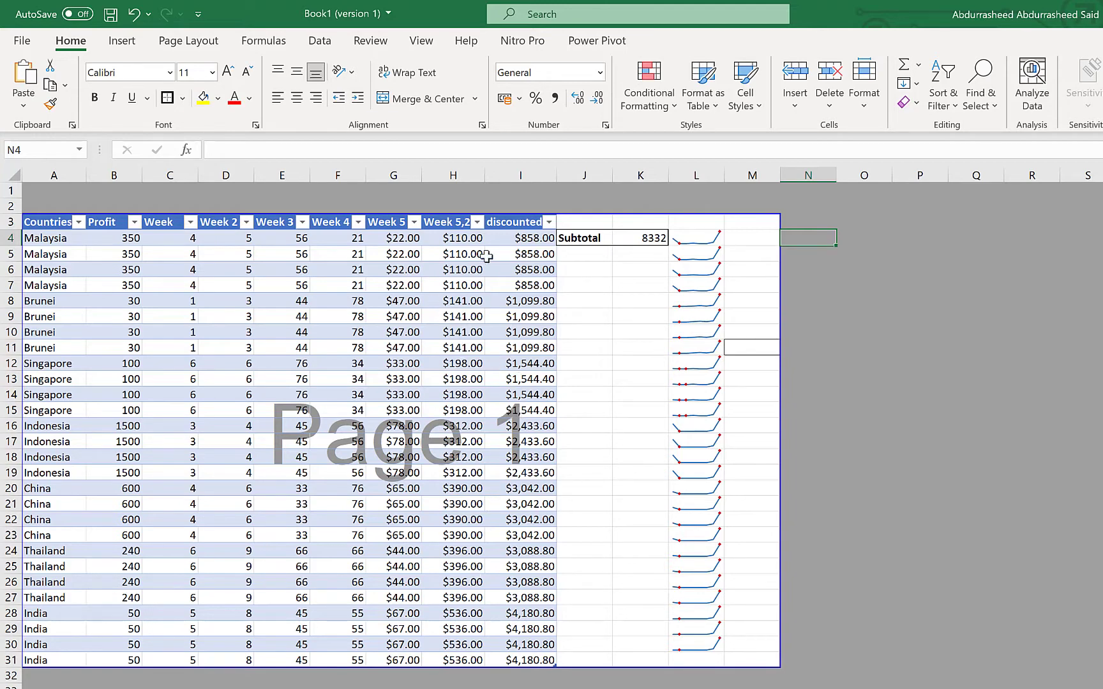
Open the print settings for the sheet and set the page to Landscape Orientation
click(22, 40)
click(55, 299)
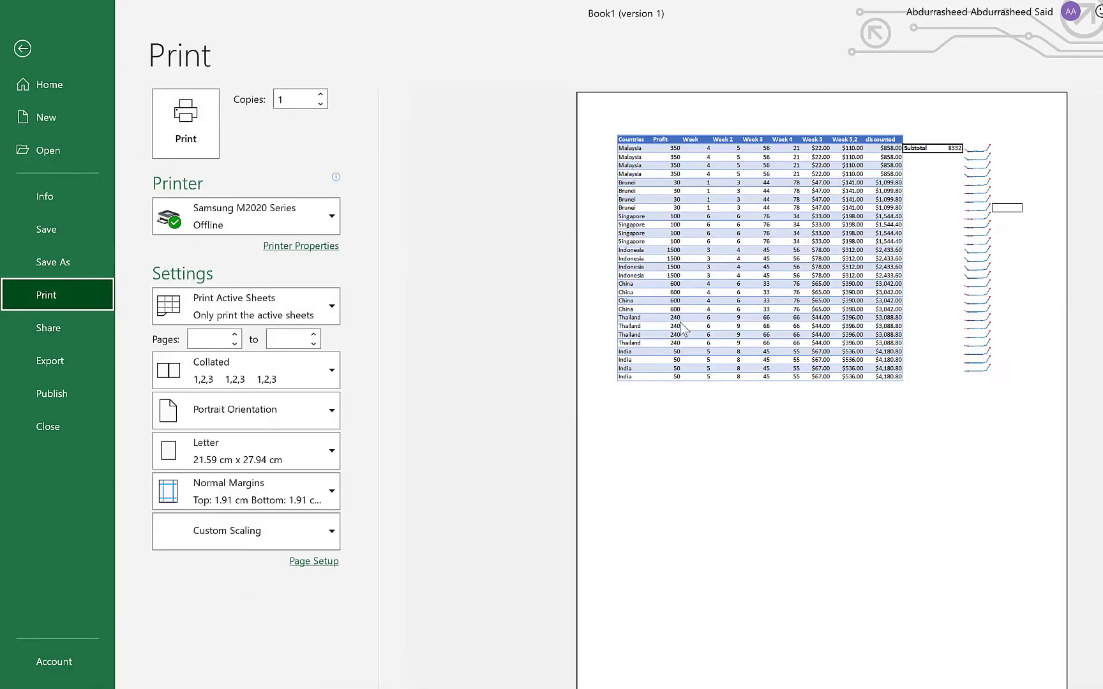
click(327, 302)
click(323, 298)
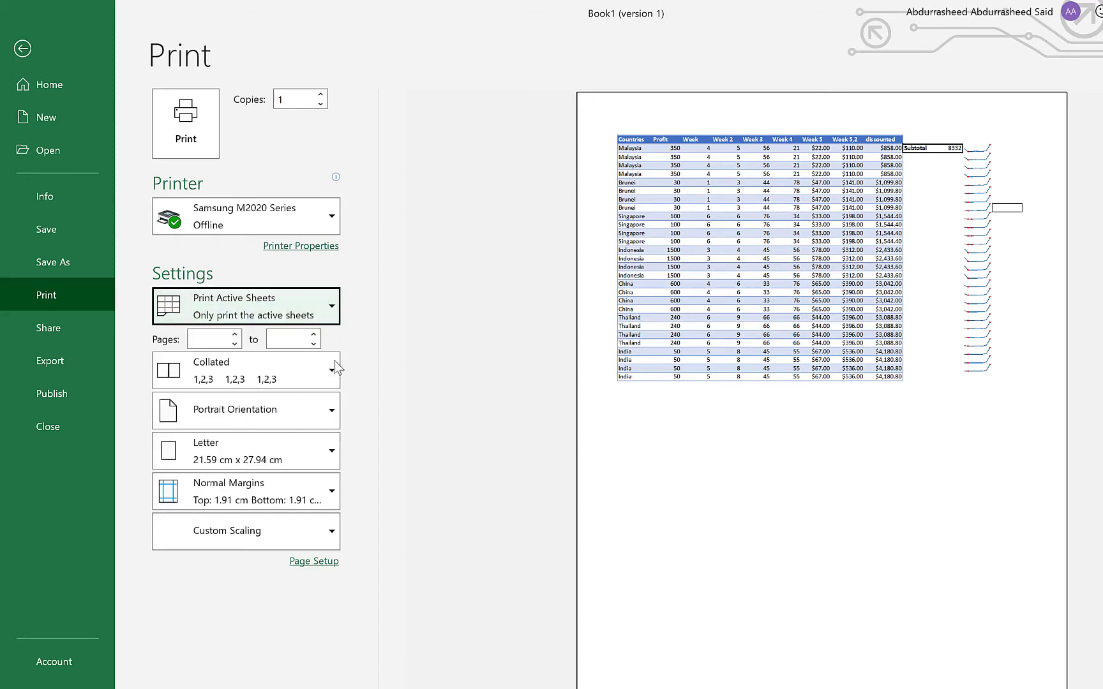
click(325, 411)
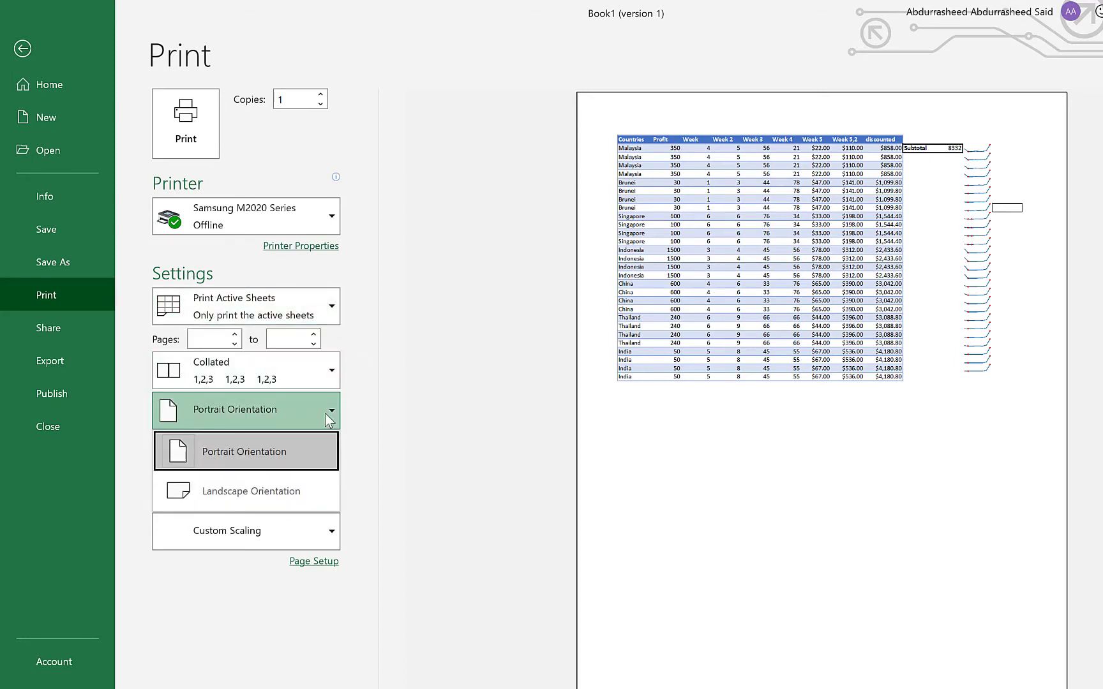
click(291, 491)
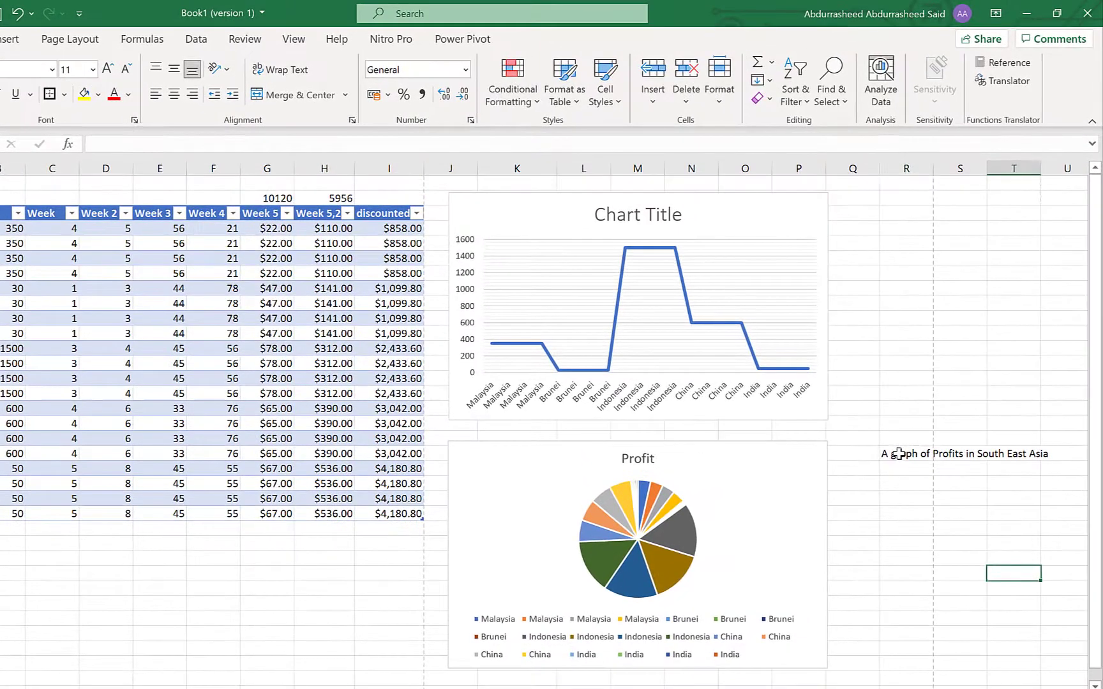
Link the title of the Profit pie chart to cell R23, using the formula =Sheet2!$R$23
click(917, 411)
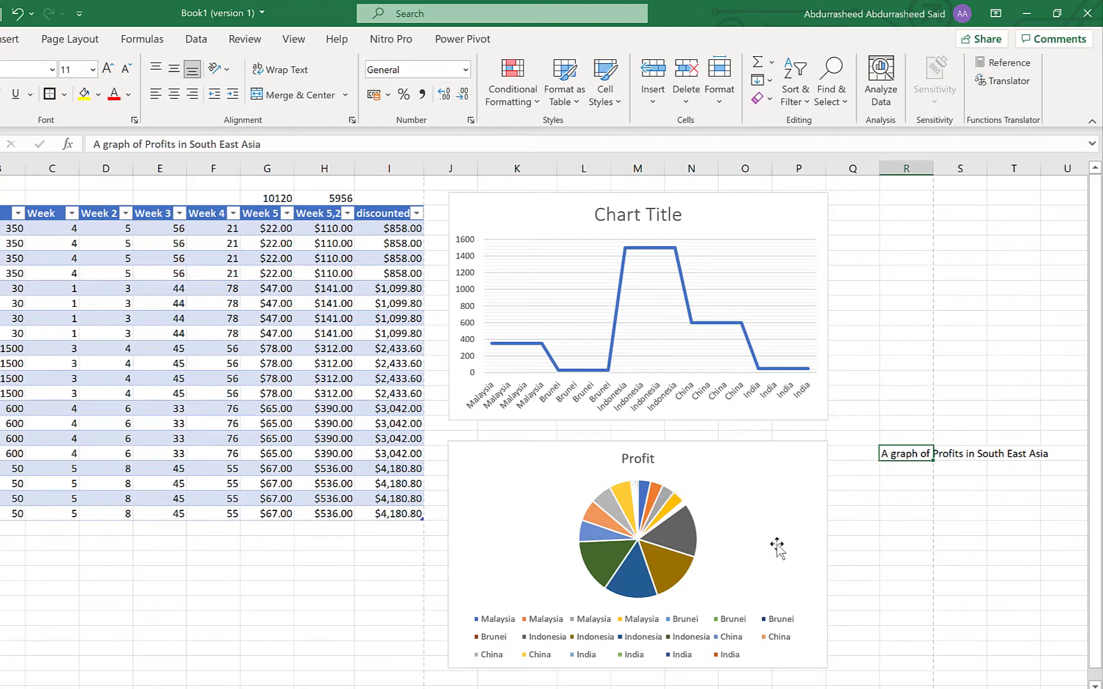
click(740, 477)
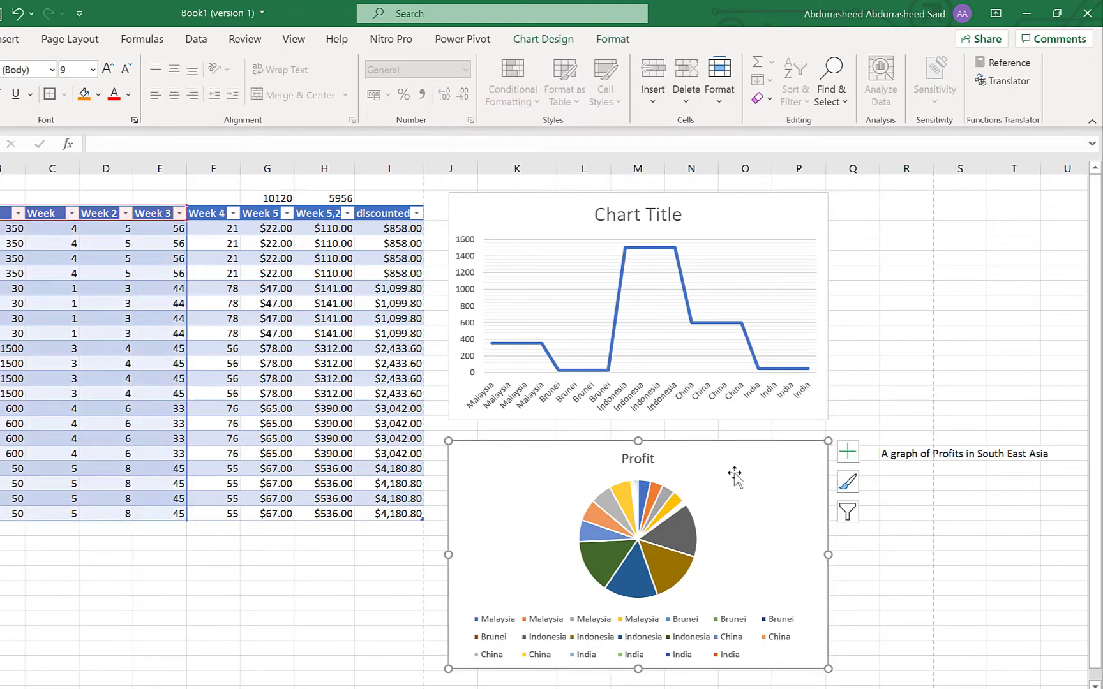
click(643, 455)
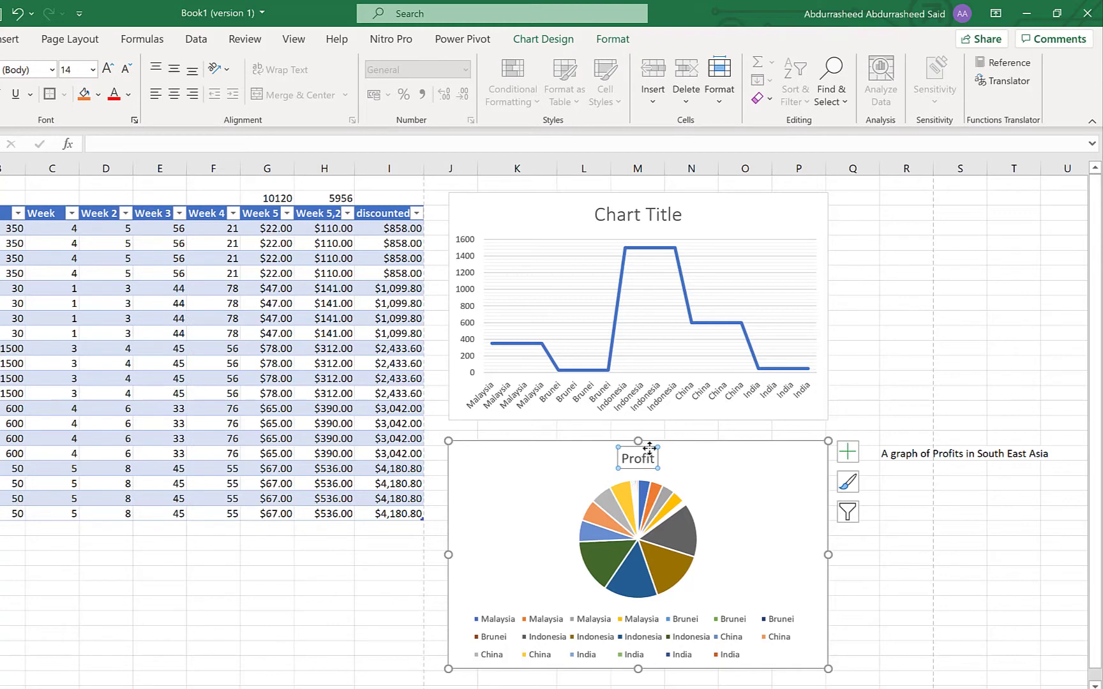
click(120, 146)
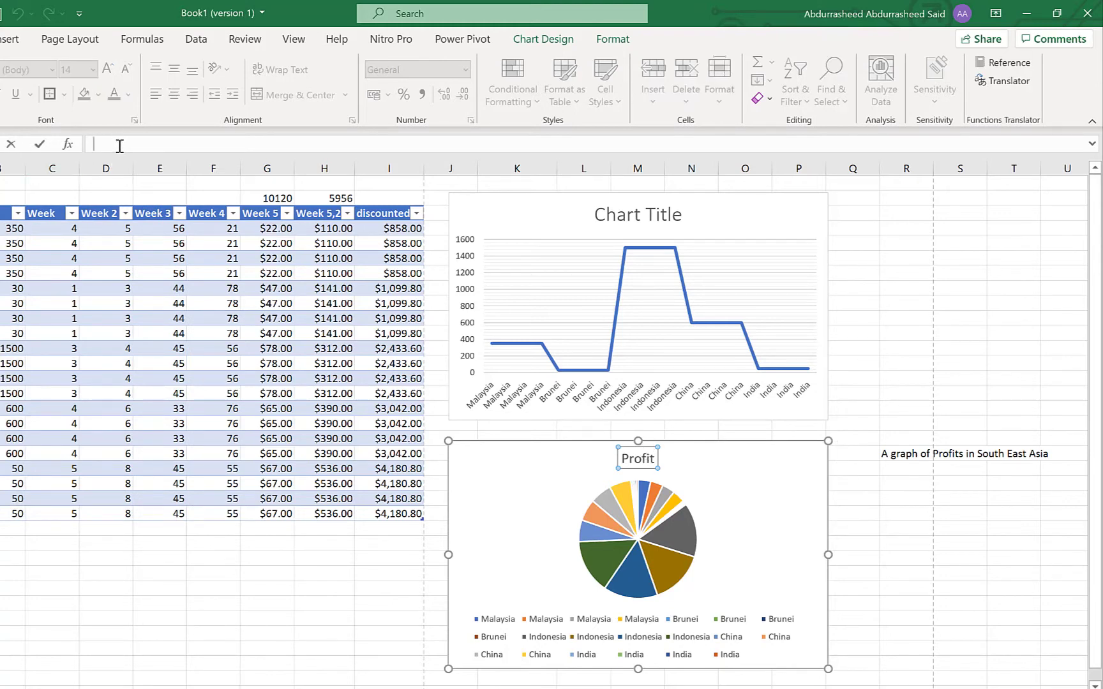
text(=)
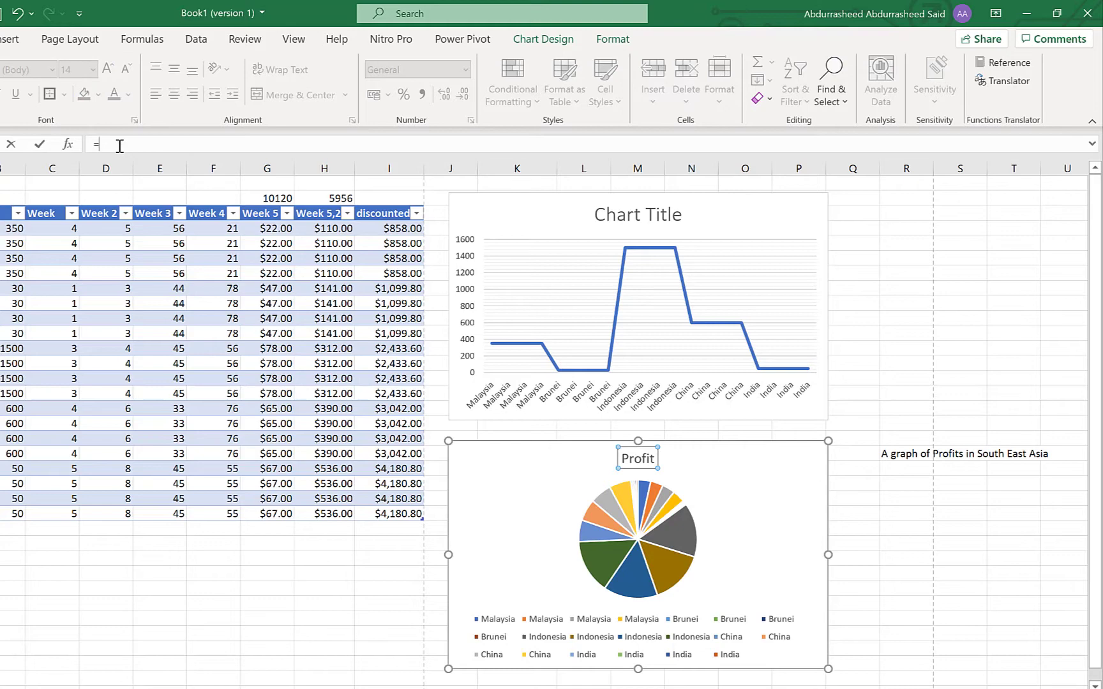
click(900, 451)
key(Return)
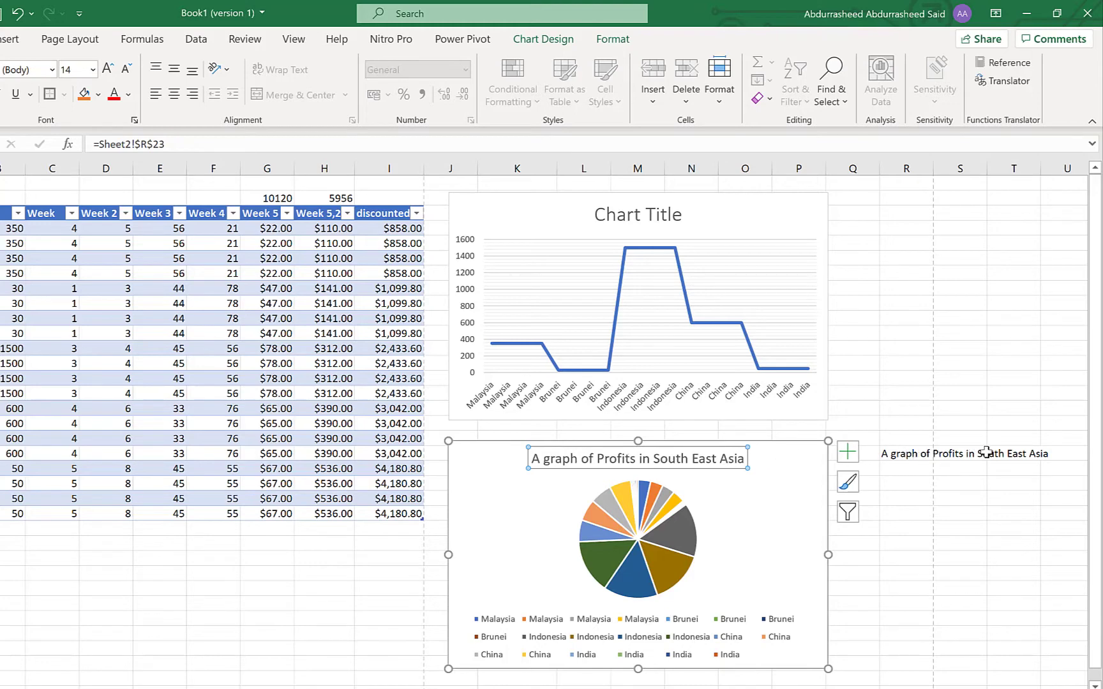
click(1030, 455)
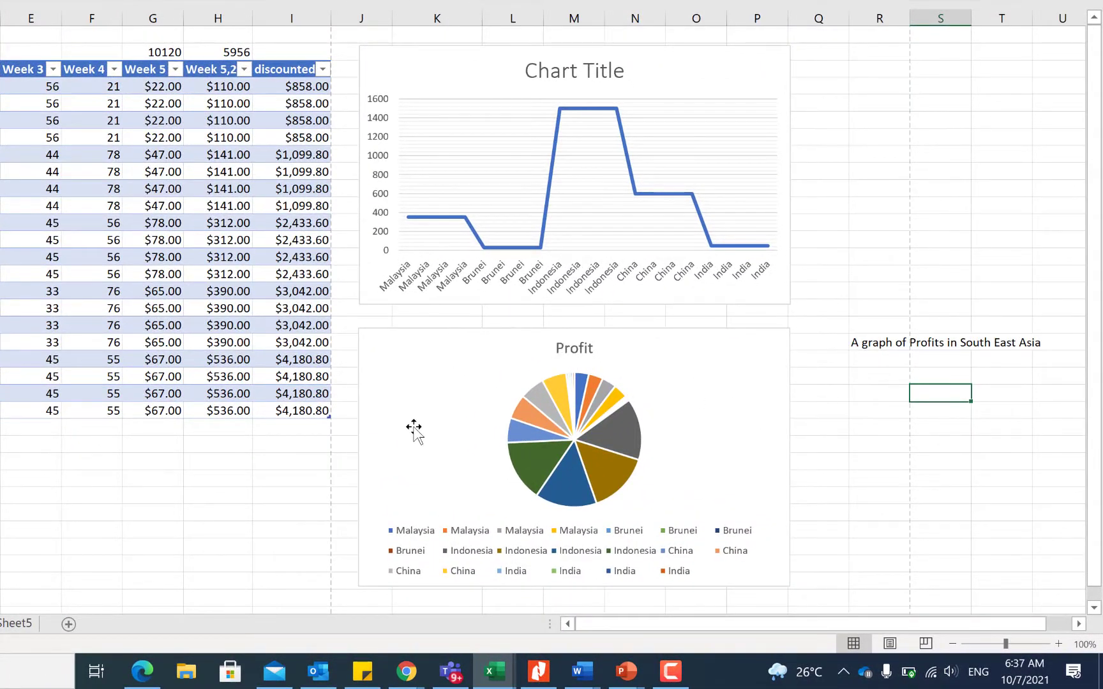
click(570, 62)
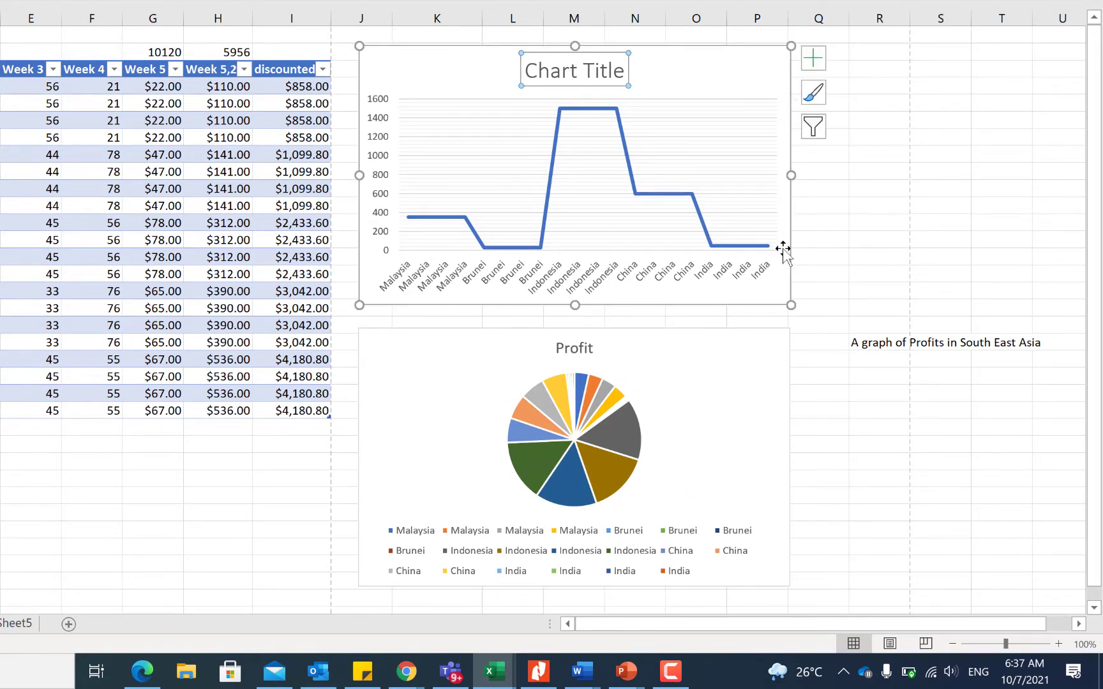
click(813, 58)
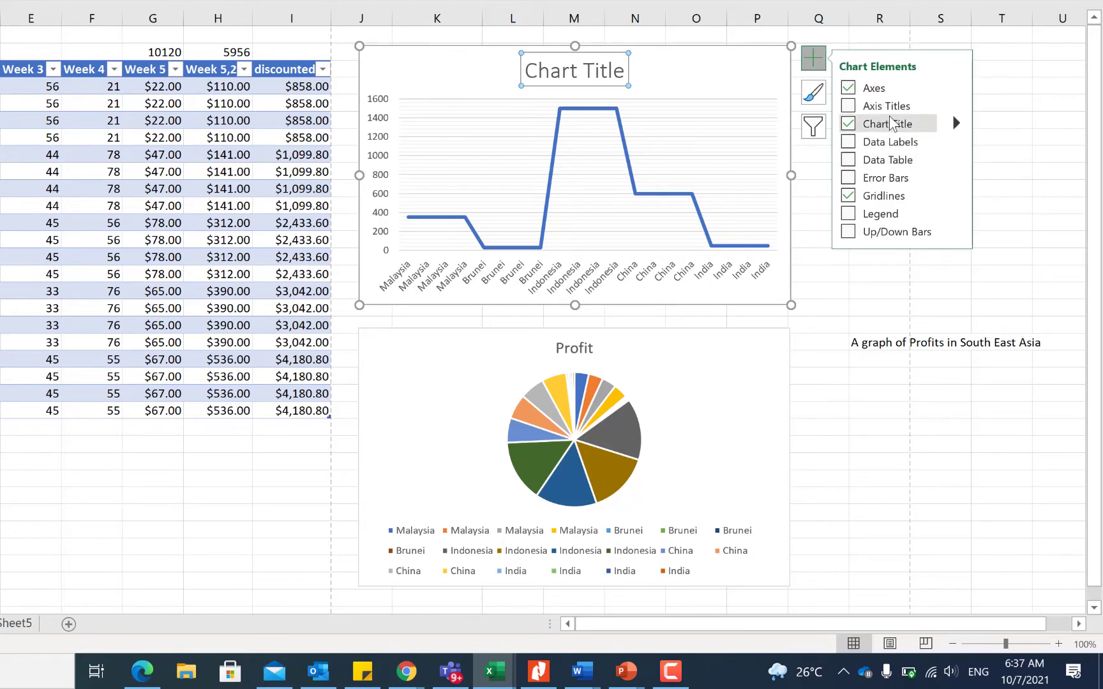
click(1007, 90)
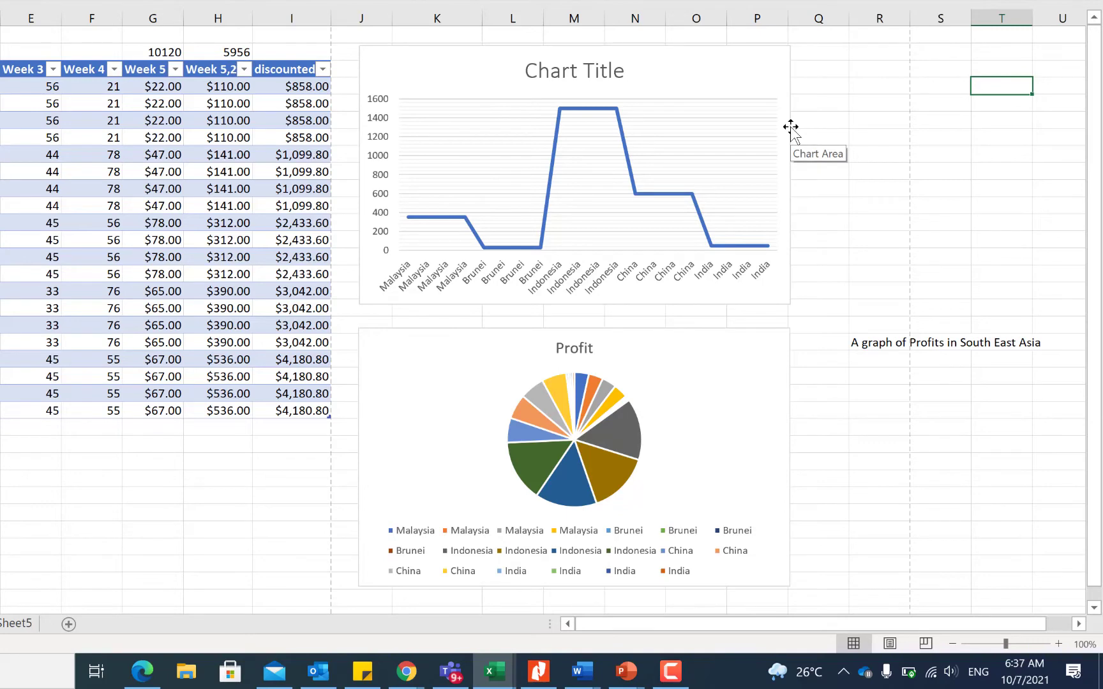
Copy the text "A graph of Profits in South East Asia" from cell R23
click(864, 345)
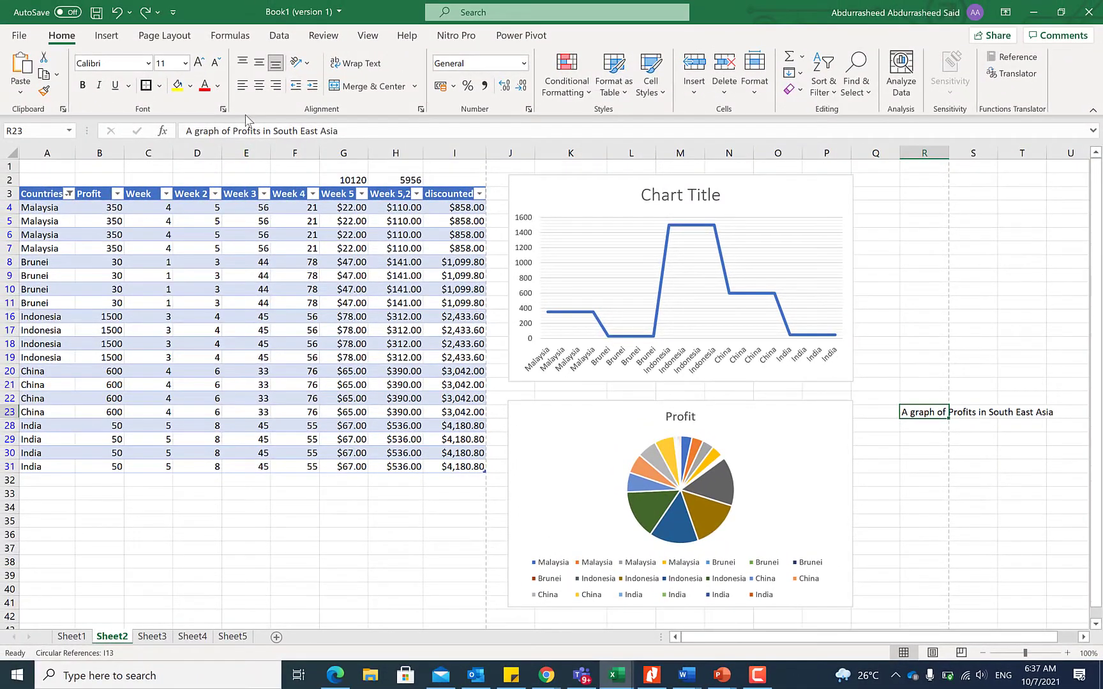
drag(351, 131, 192, 114)
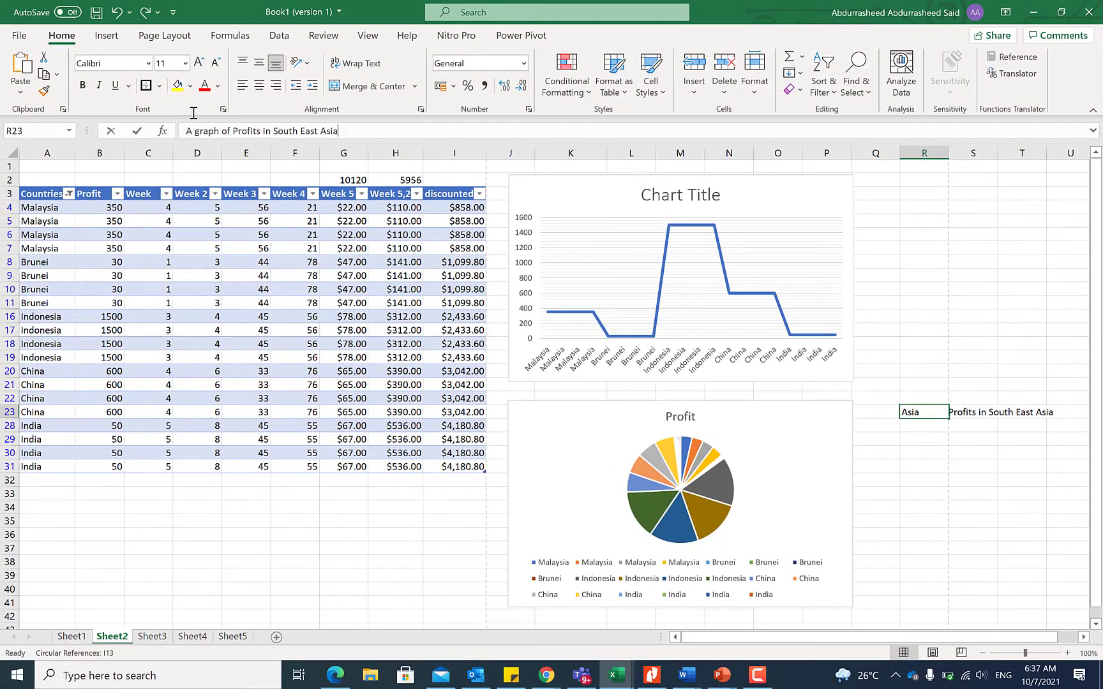
click(938, 219)
Insert a text box in the line chart below its title and paste the copied text "A graph of Profits in South East Asia"
click(720, 194)
click(750, 209)
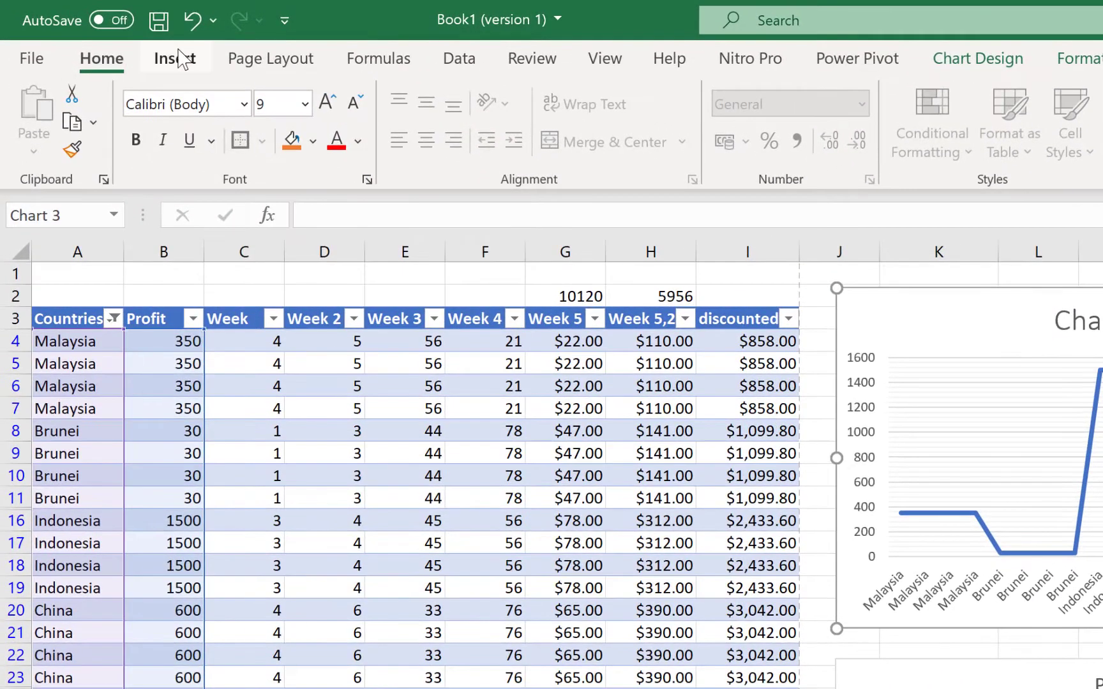
click(108, 37)
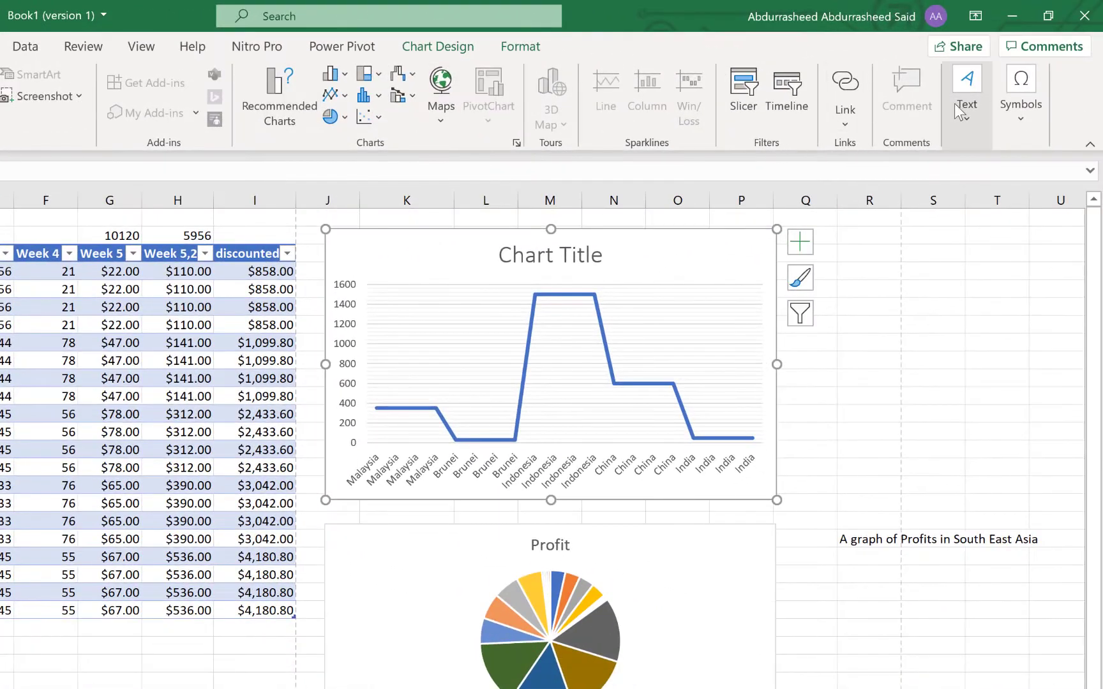
click(964, 112)
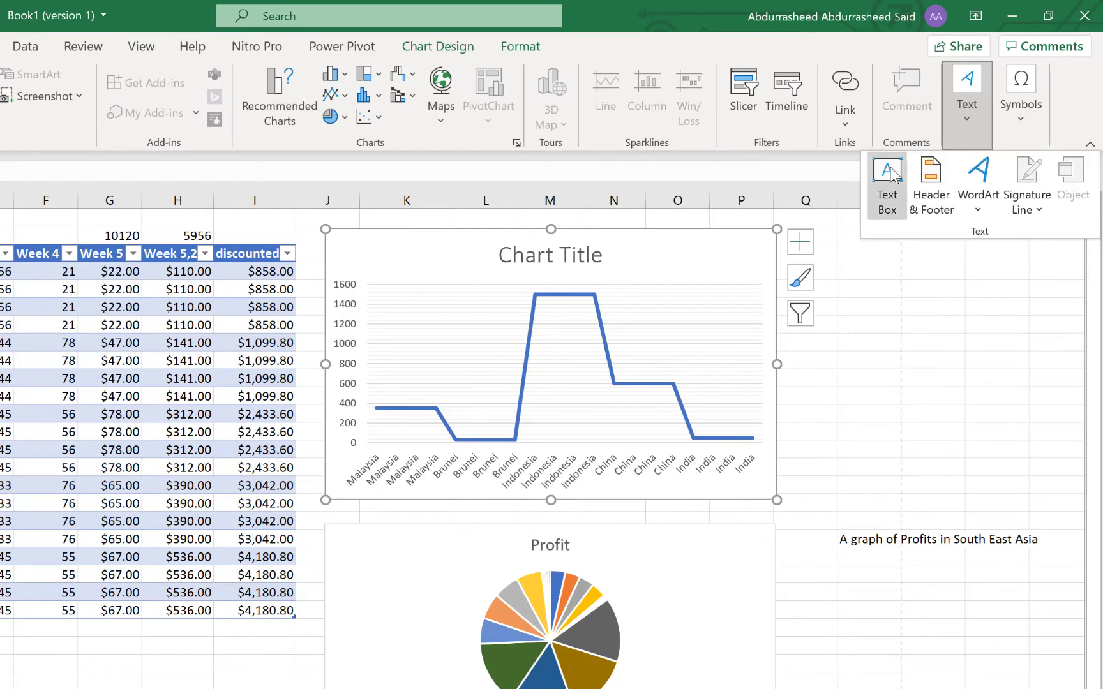
click(890, 181)
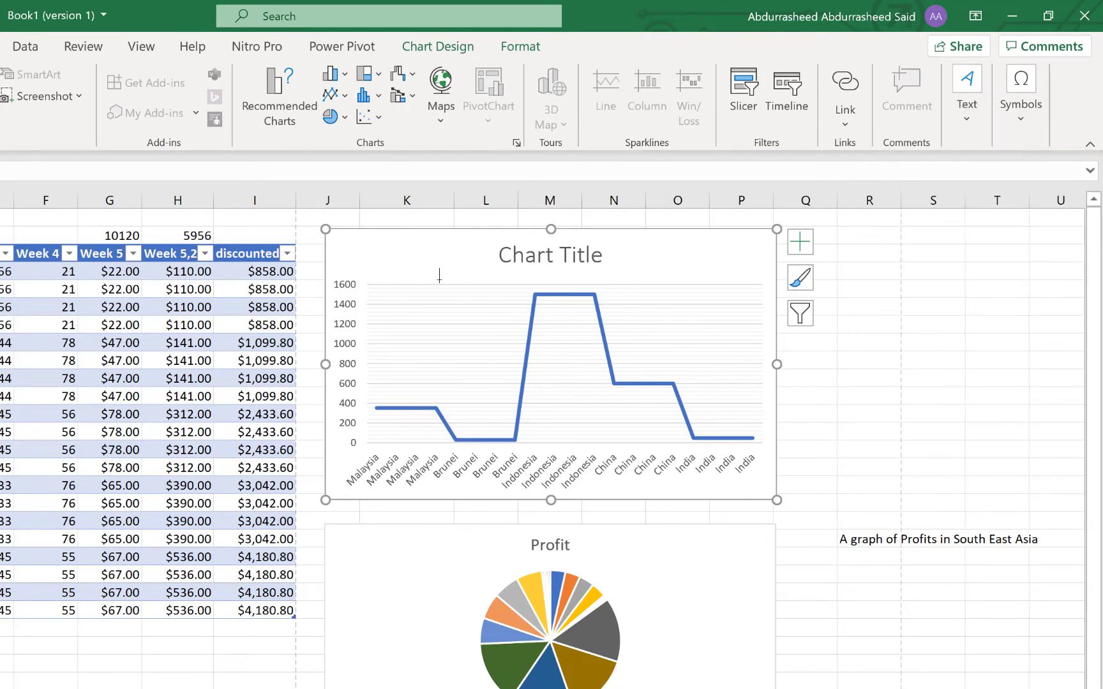
drag(421, 274, 536, 297)
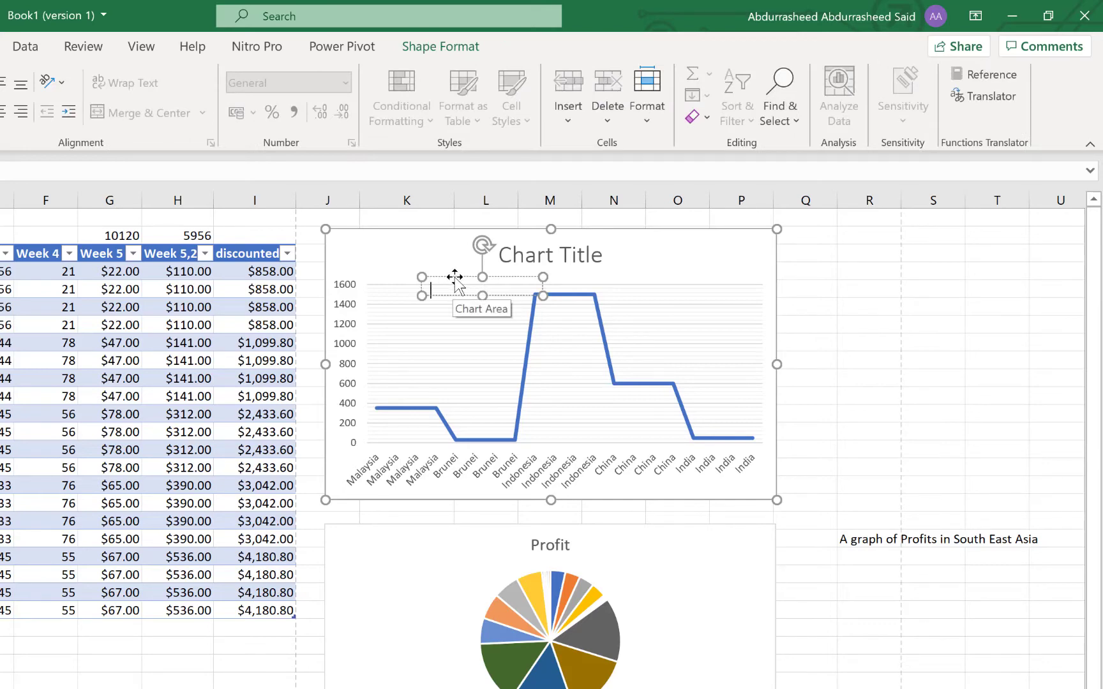
key(ctrl+v)
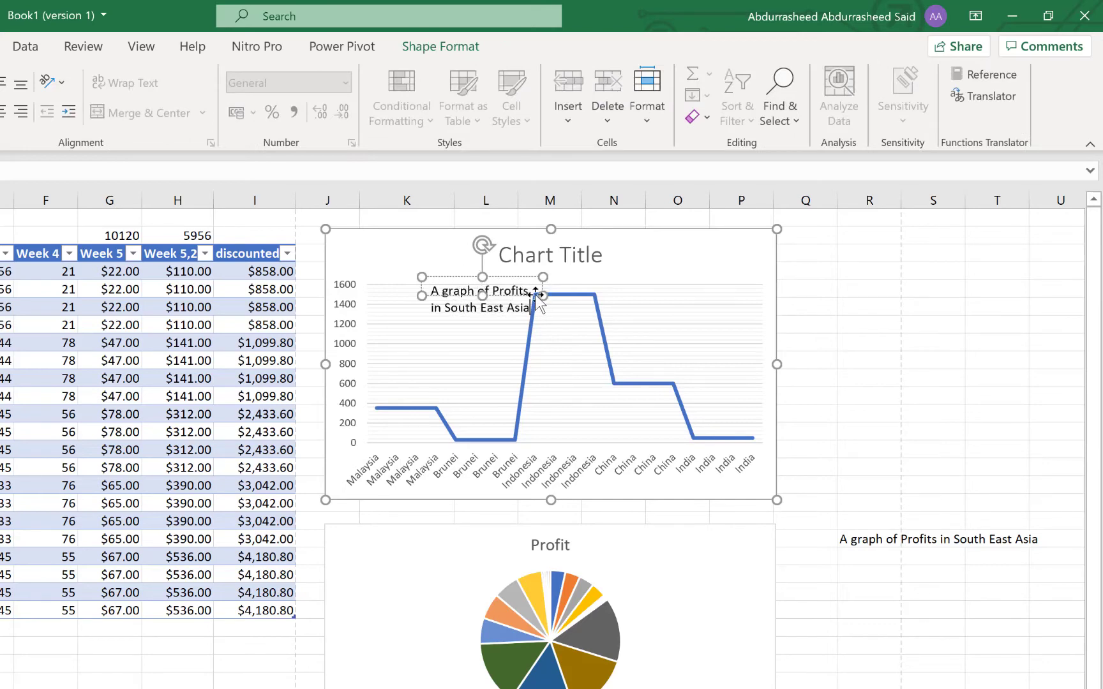
Widen the text box so its text fits on one line and move it up directly beneath the line chart's title
drag(536, 295, 681, 296)
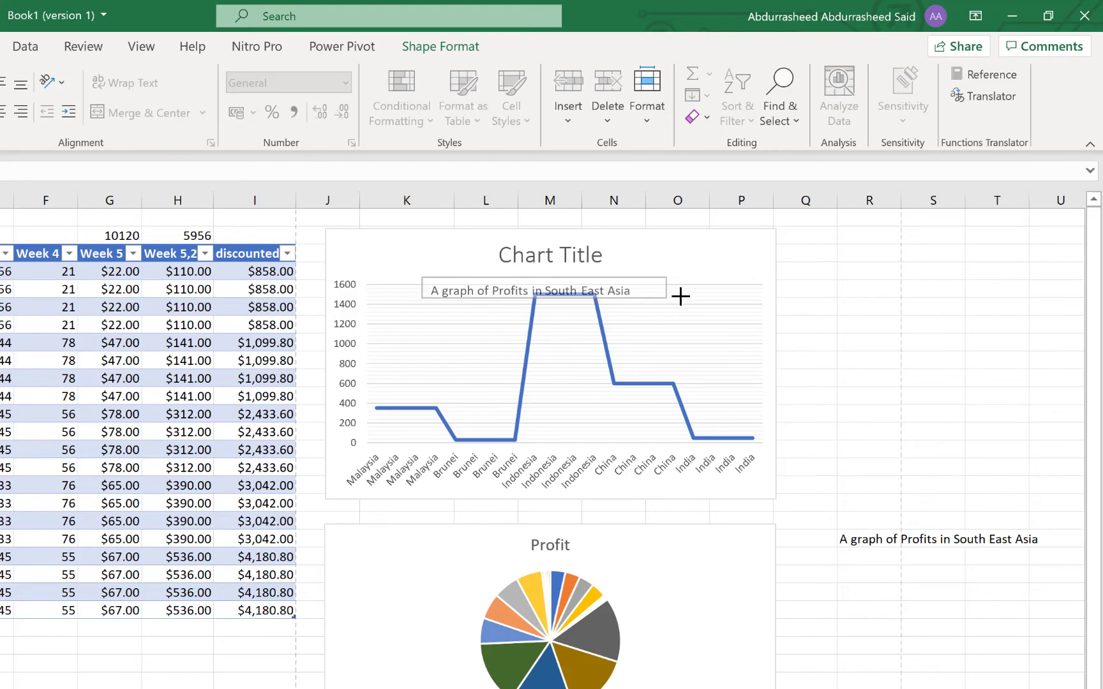
drag(566, 278, 616, 260)
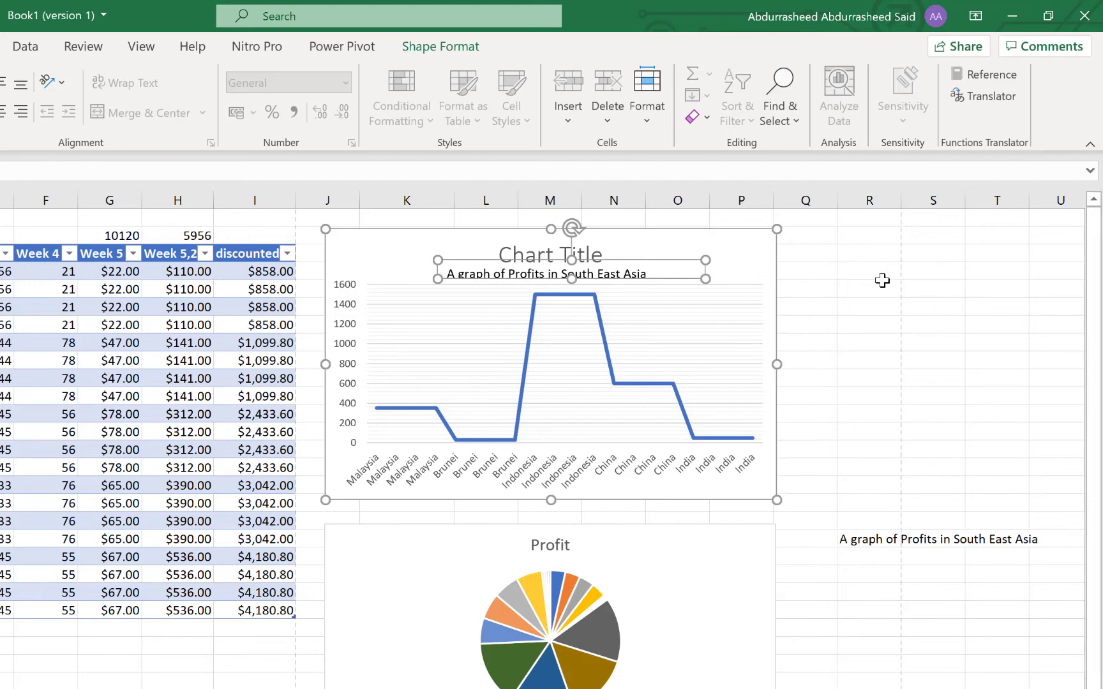
click(840, 255)
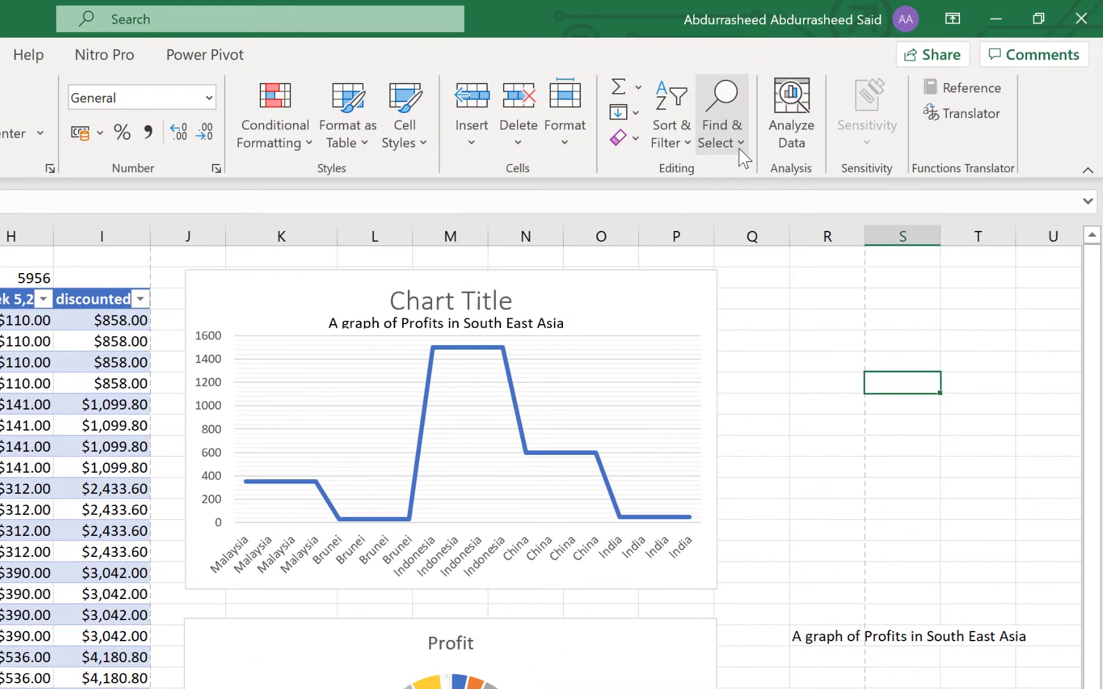
Open the Selection Pane and hide and reshow Chart 3 and Chart 4 one at a time
click(741, 154)
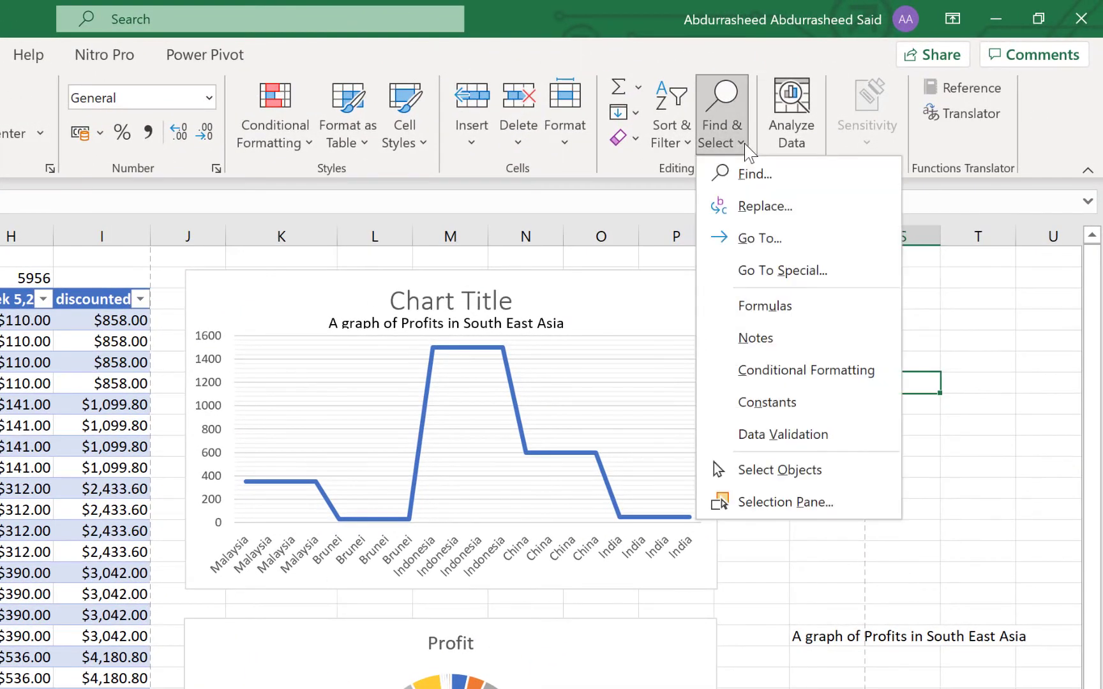
click(793, 510)
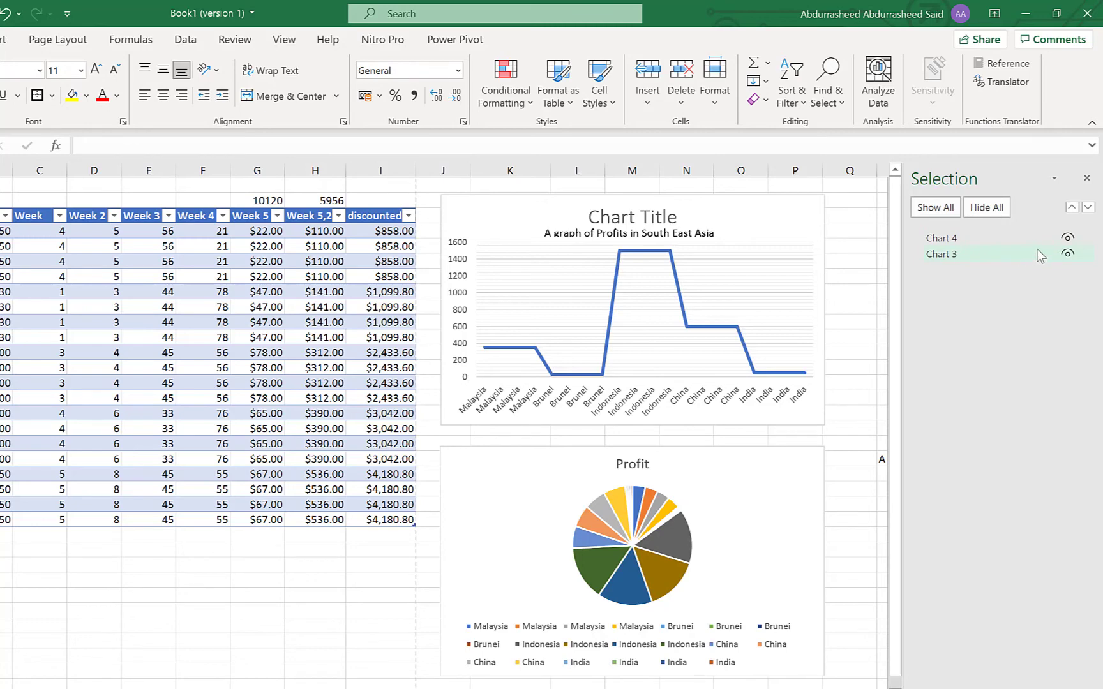
click(1067, 254)
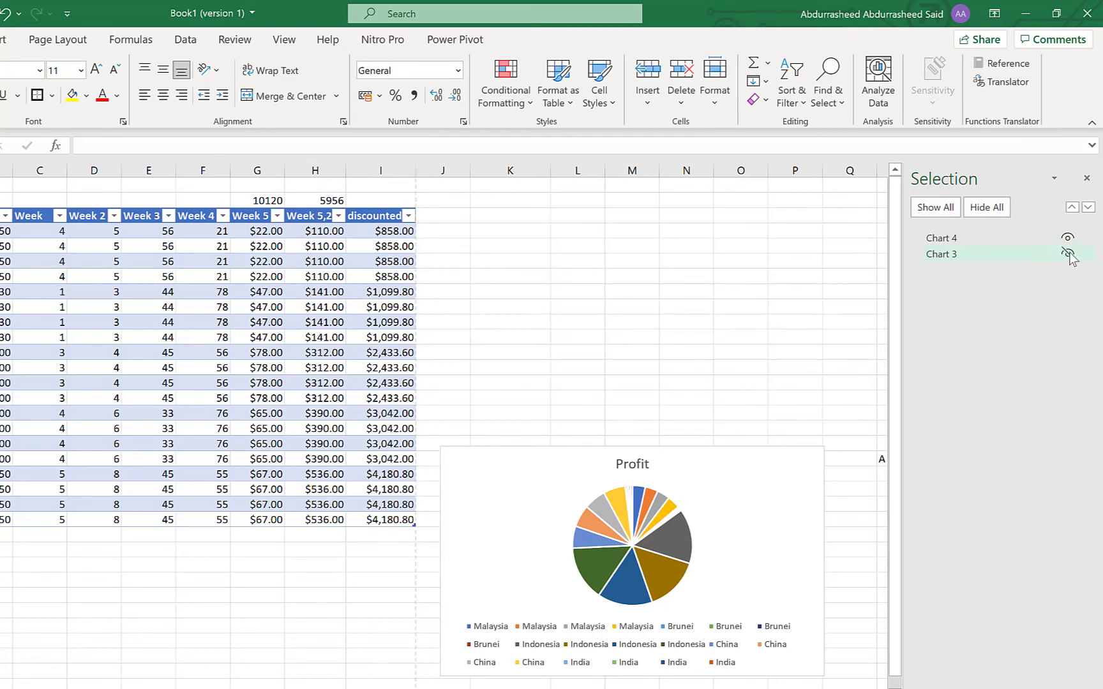
click(1068, 254)
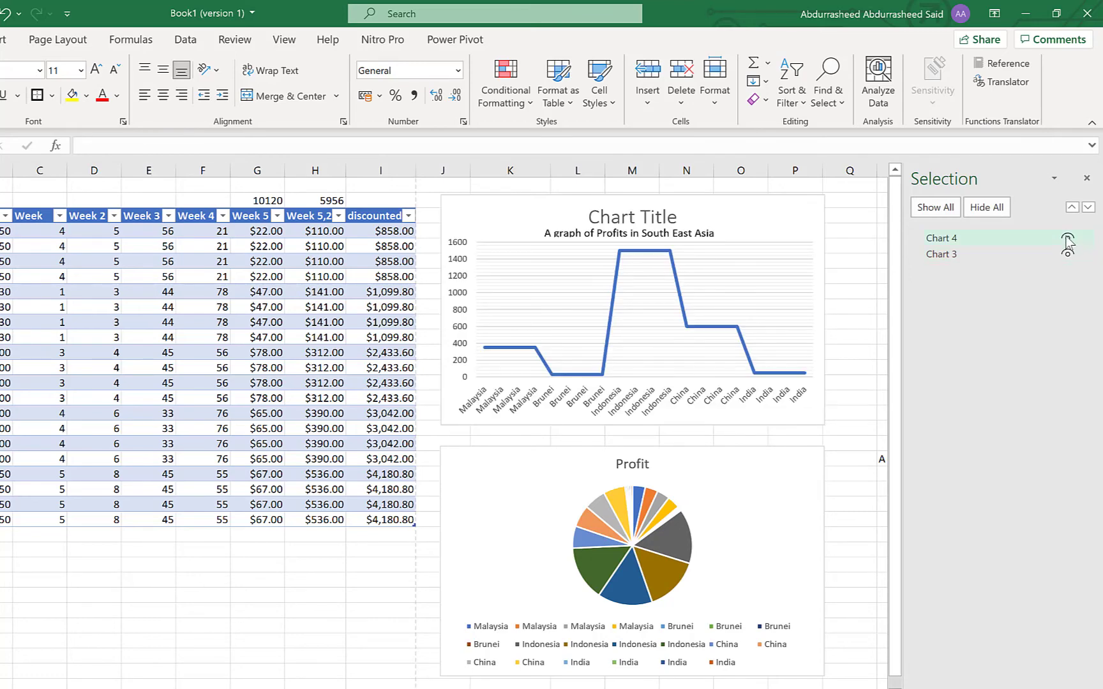
click(1068, 238)
click(1068, 238)
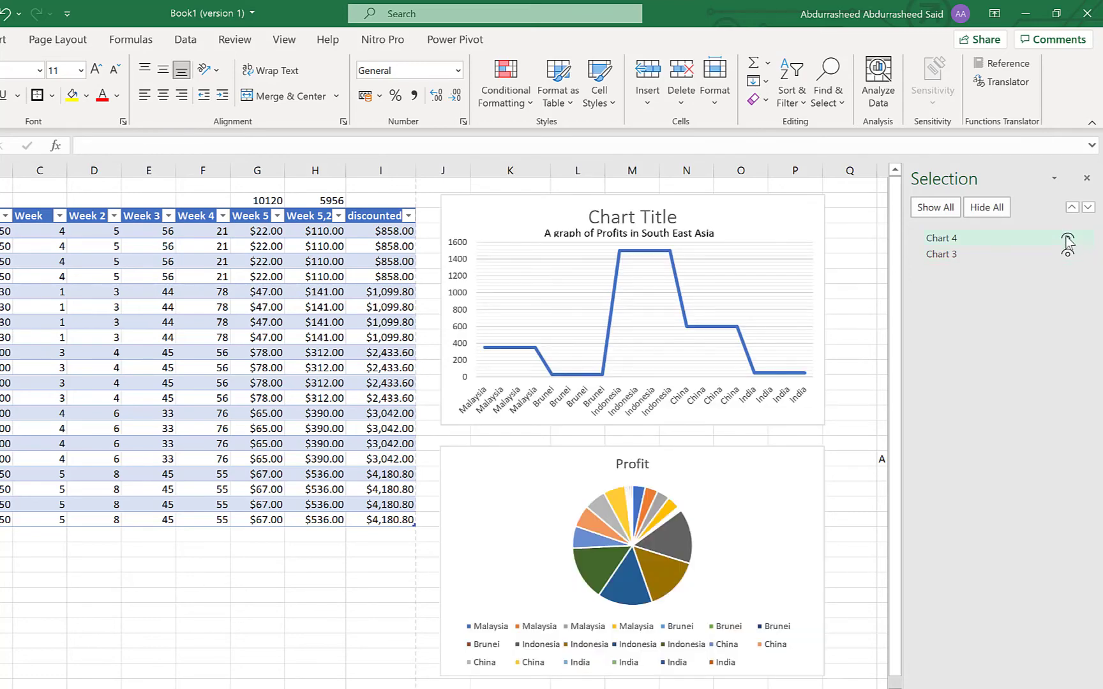